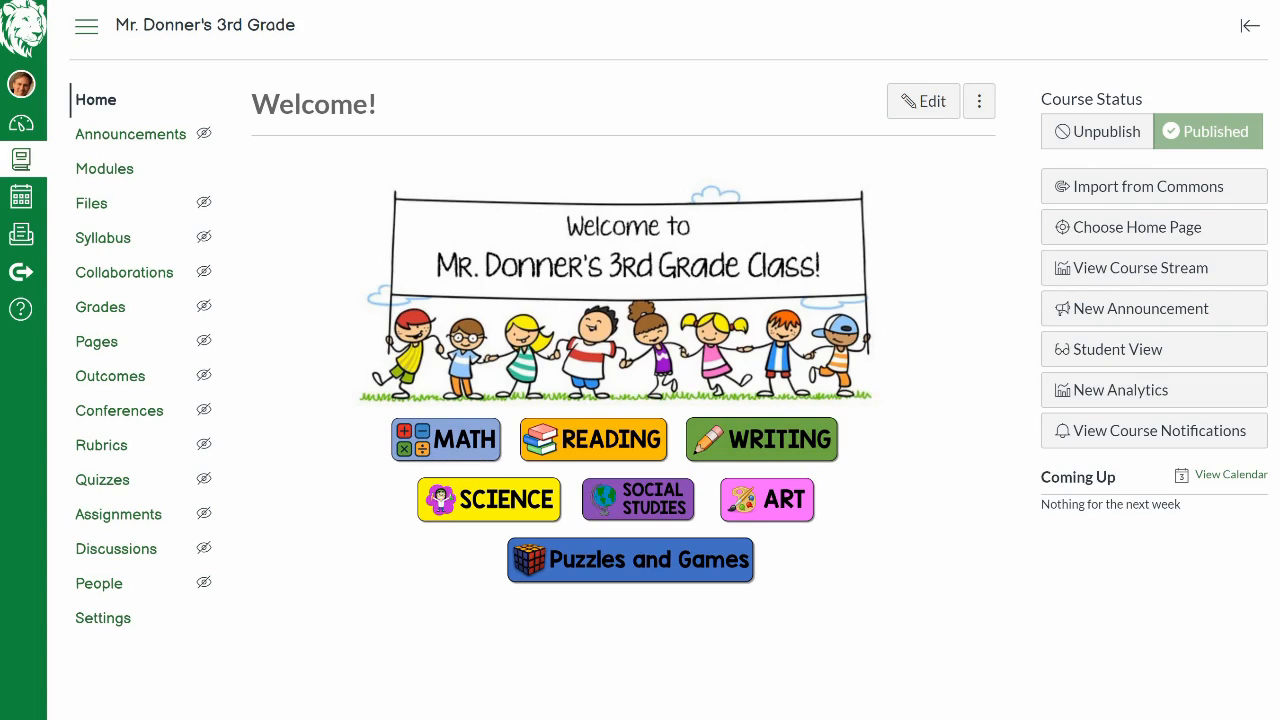
# Open the Math page, follow its Unit 1 link, and open the Week 6: May 27-29 link on the Welcome page.
pyautogui.click(446, 439)
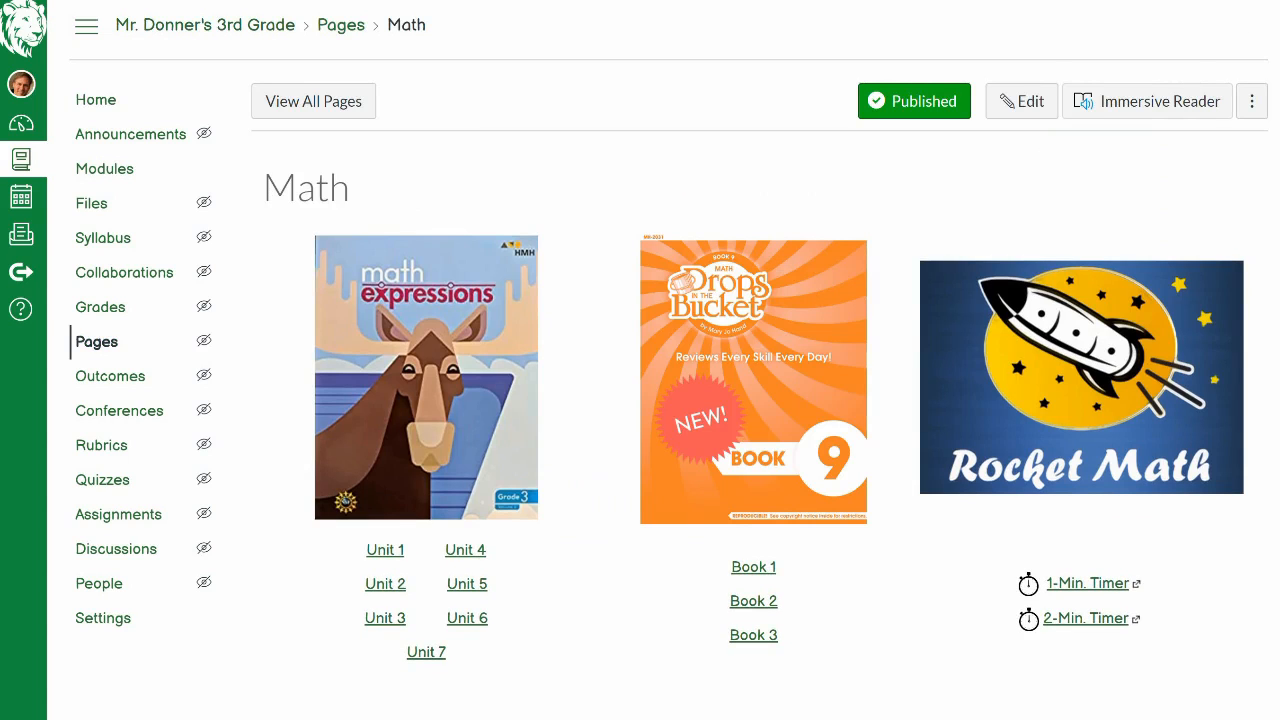
pyautogui.click(385, 551)
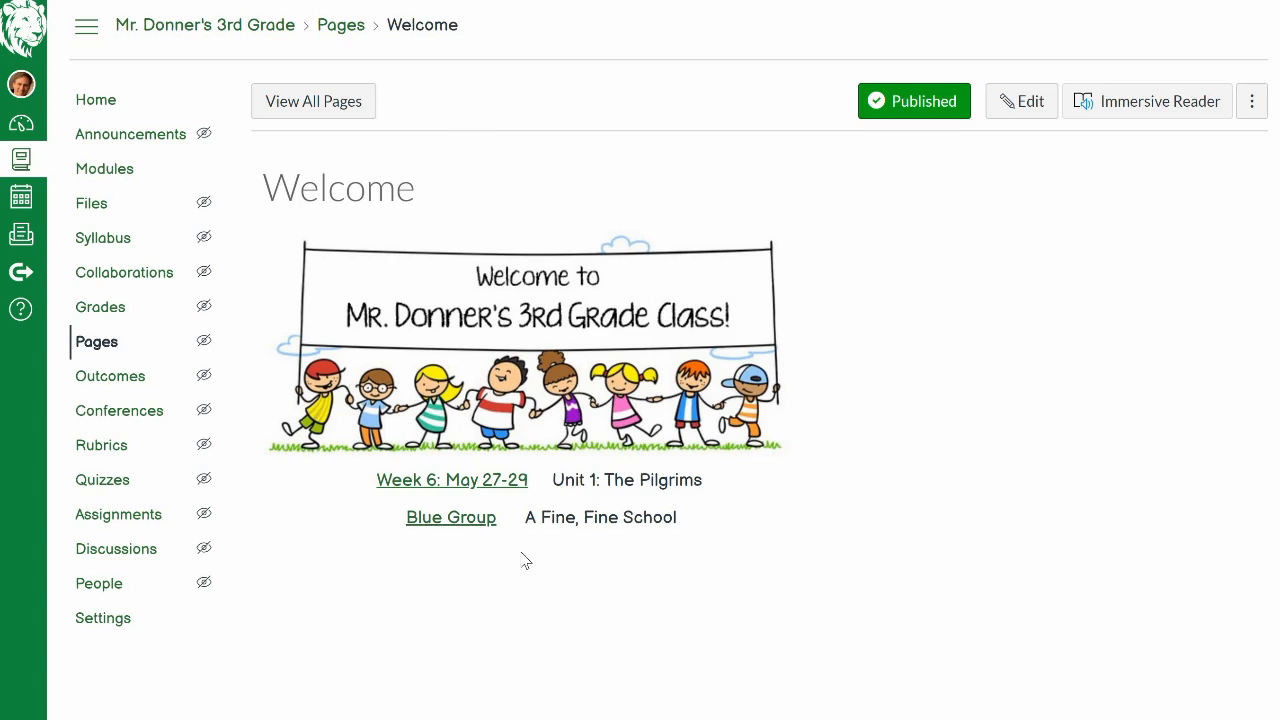
pyautogui.click(467, 484)
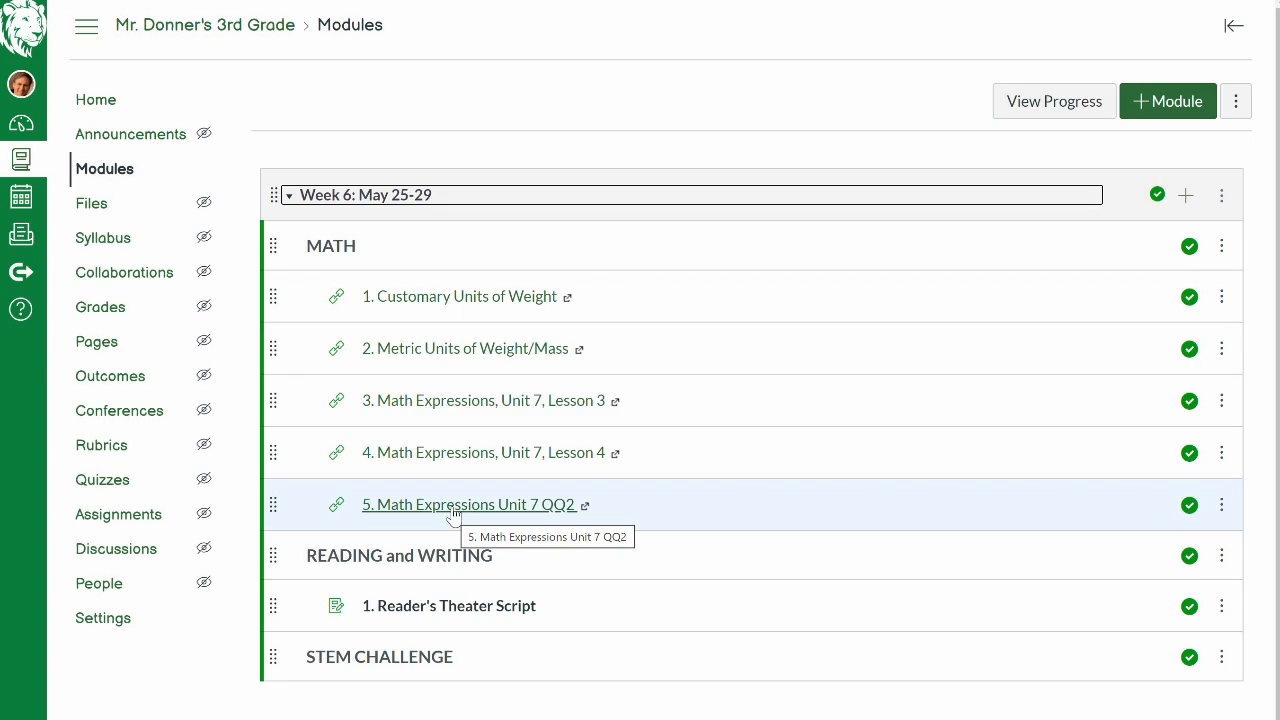
# Open the Math Expressions Unit 7 QQ2 link, look through the class activities, and return to the Week 6 module.
pyautogui.click(454, 512)
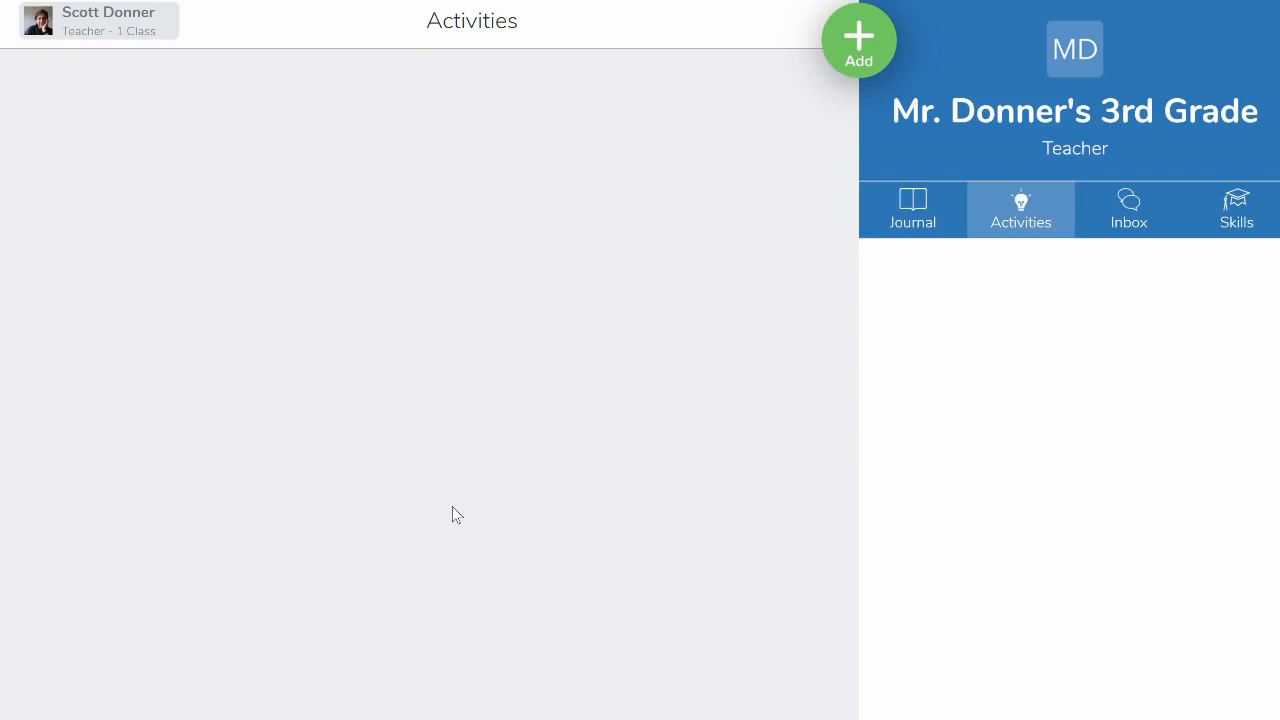
pyautogui.scroll(-5, 455, 515)
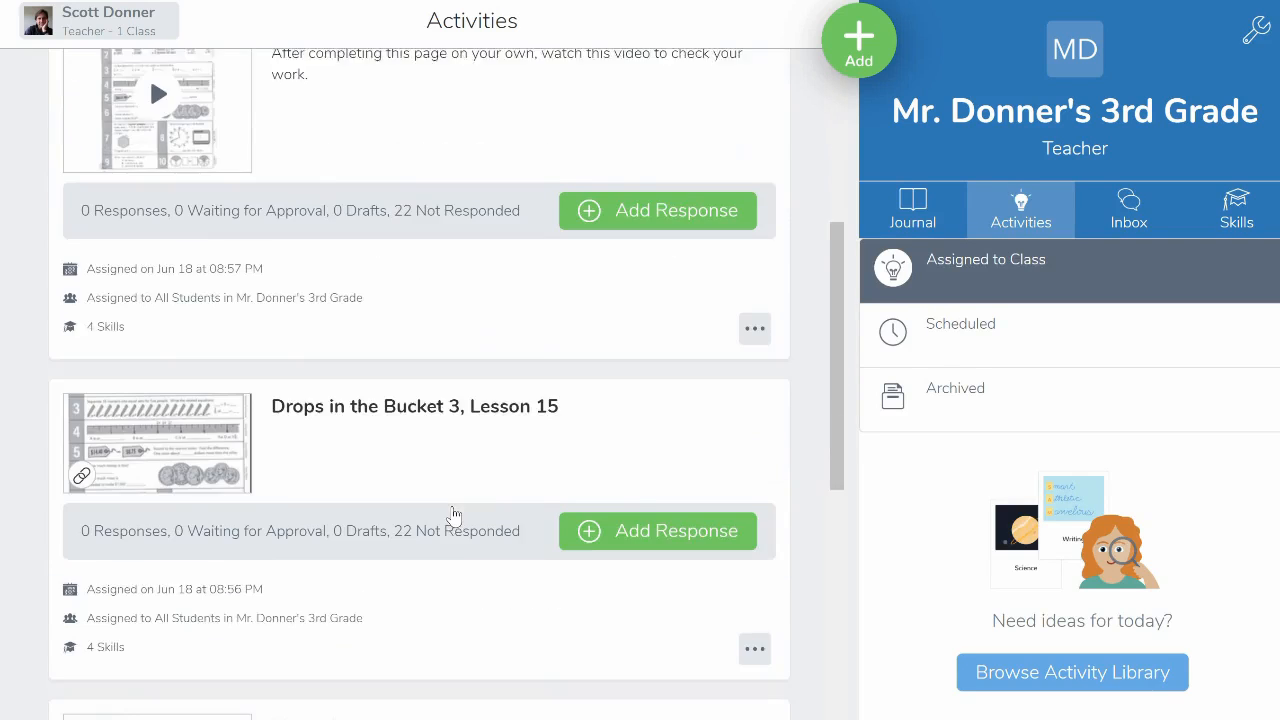
pyautogui.scroll(-3, 455, 515)
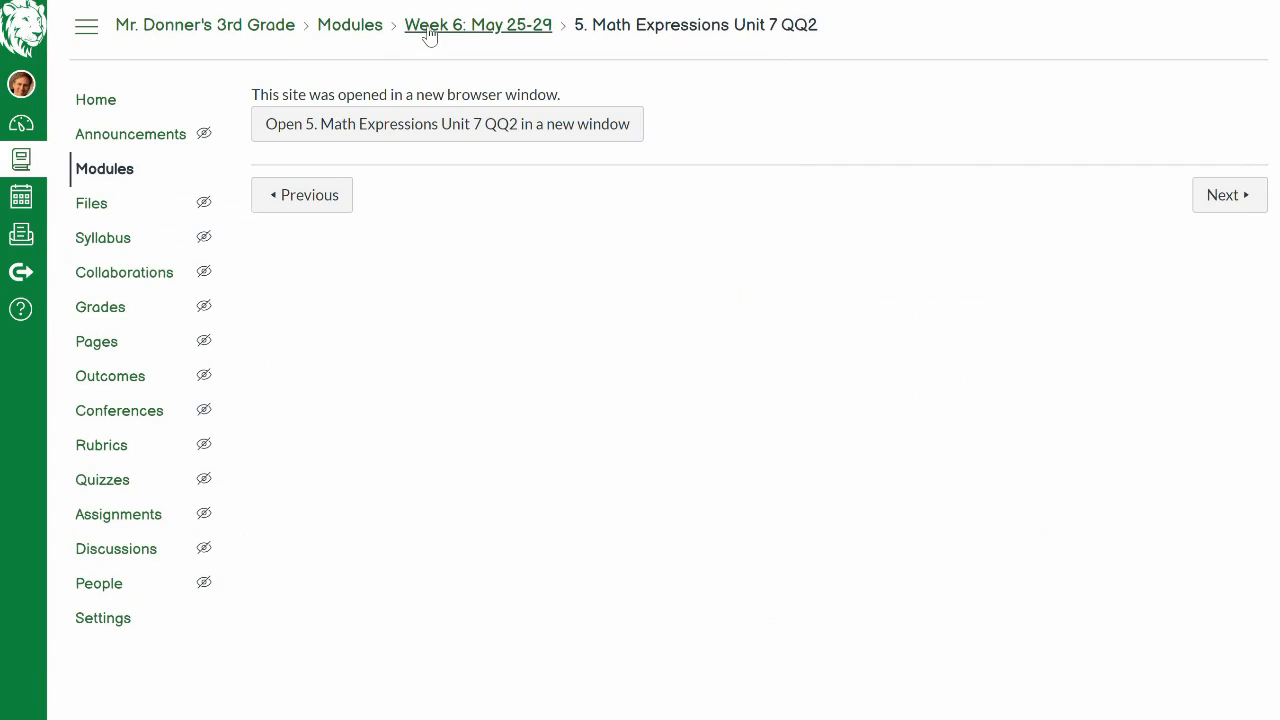
pyautogui.click(429, 30)
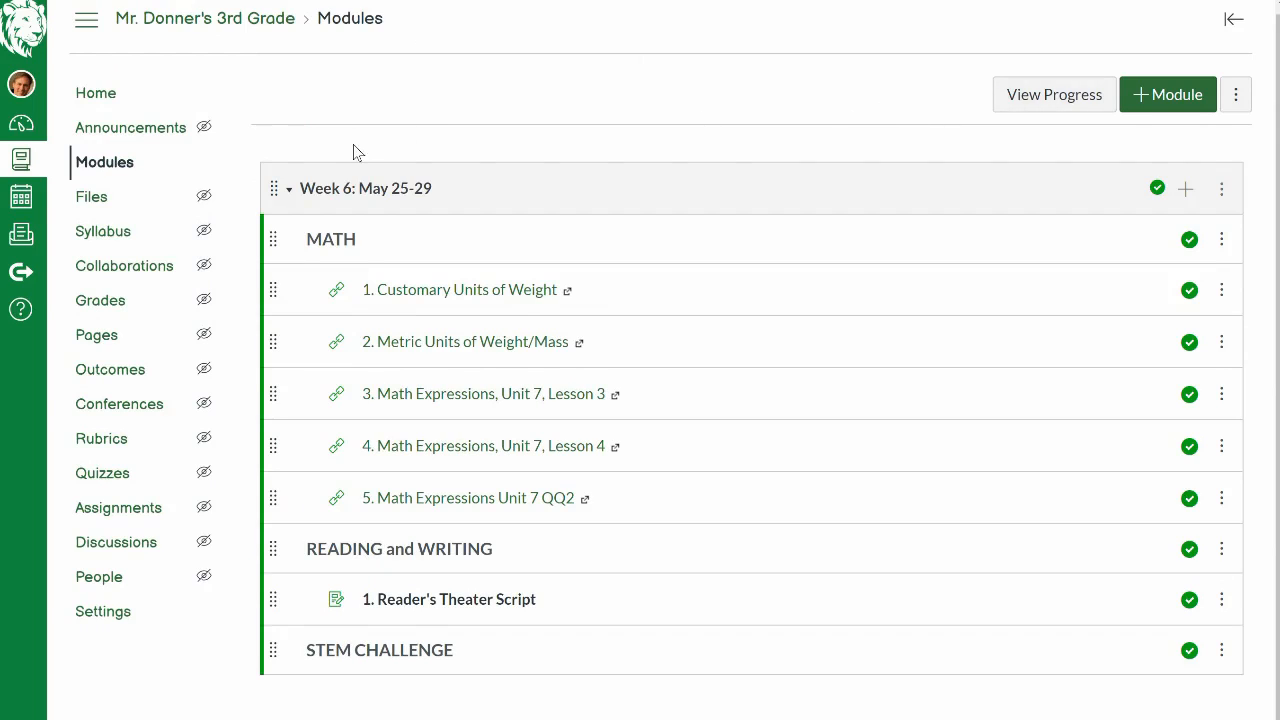
# Collapse the Week 6: May 25-29 module and add a new module named Blue Group.
pyautogui.click(289, 195)
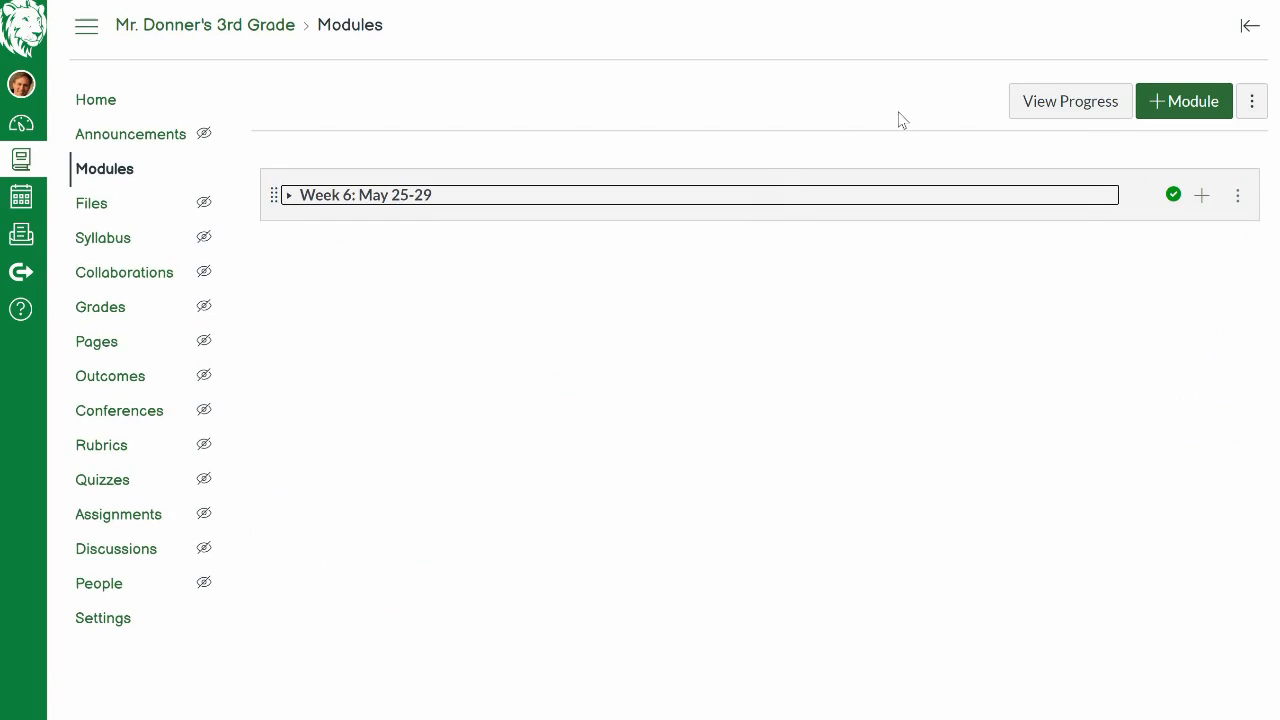
pyautogui.click(1156, 105)
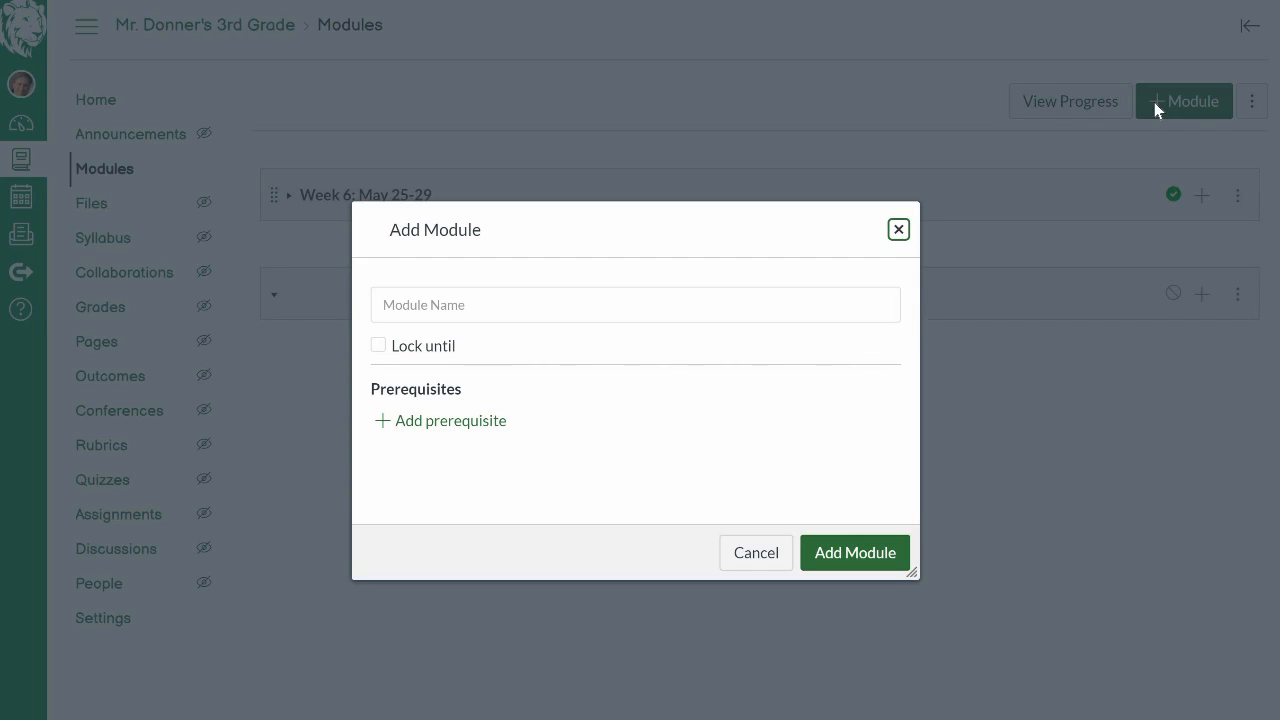
pyautogui.click(603, 301)
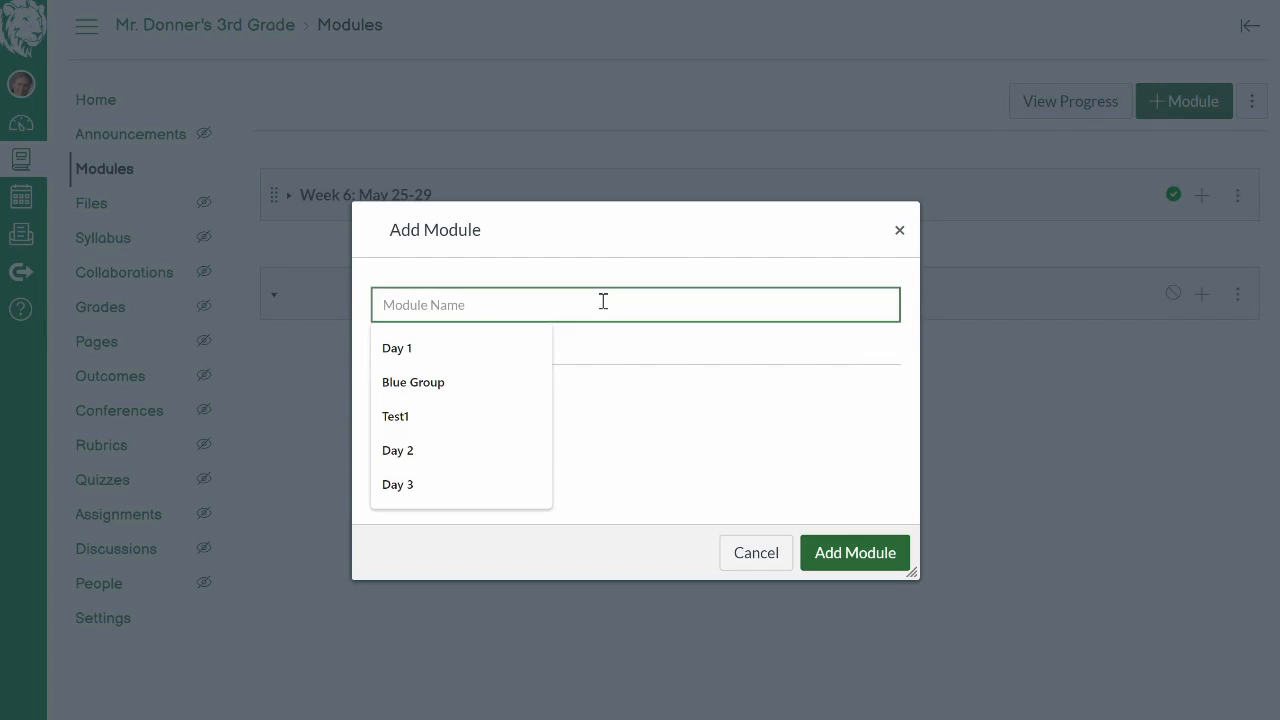
pyautogui.write('Blue ')
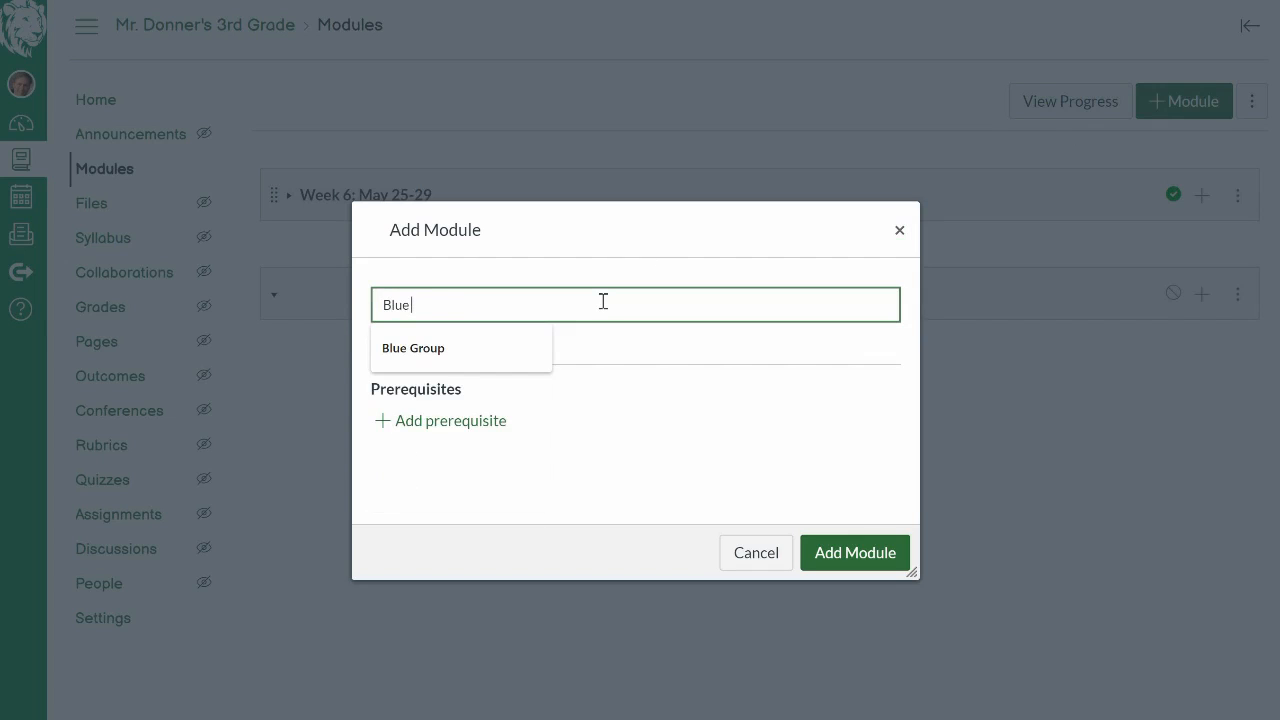
pyautogui.write('Group')
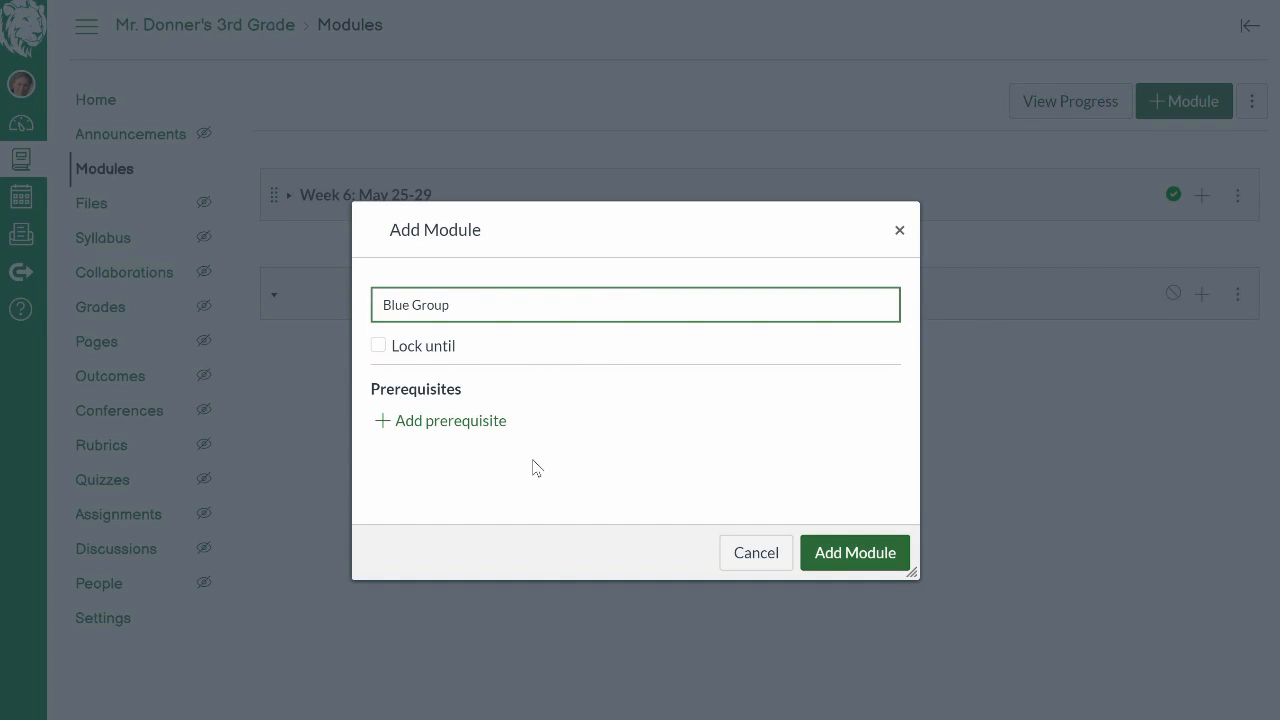
pyautogui.click(851, 556)
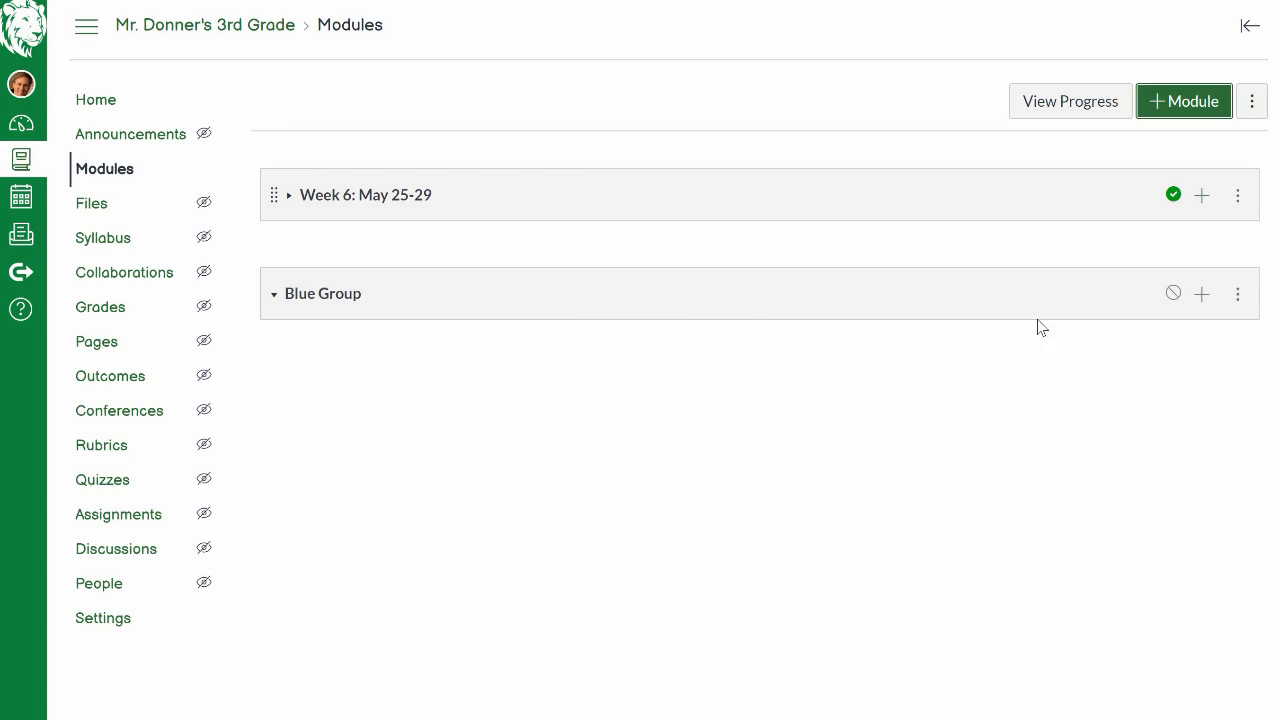
# Start adding an item of type External URL to the Blue Group module.
pyautogui.click(1201, 297)
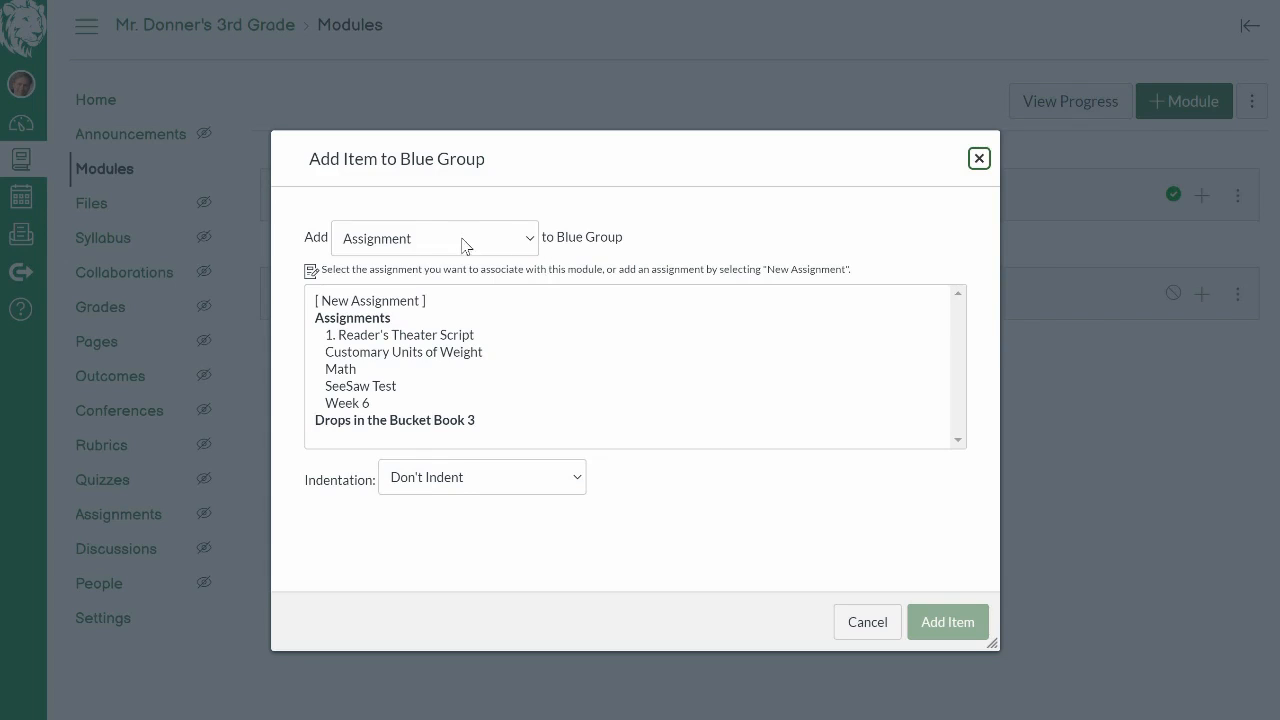
pyautogui.click(530, 240)
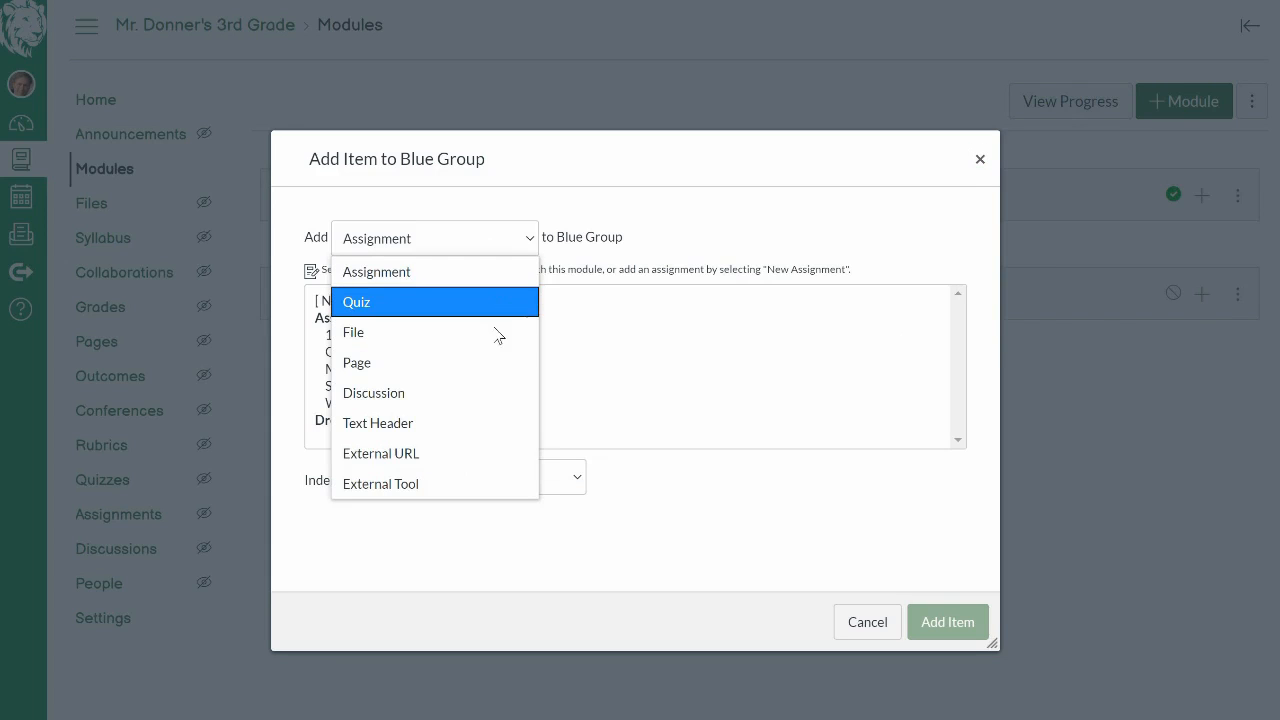
pyautogui.click(457, 460)
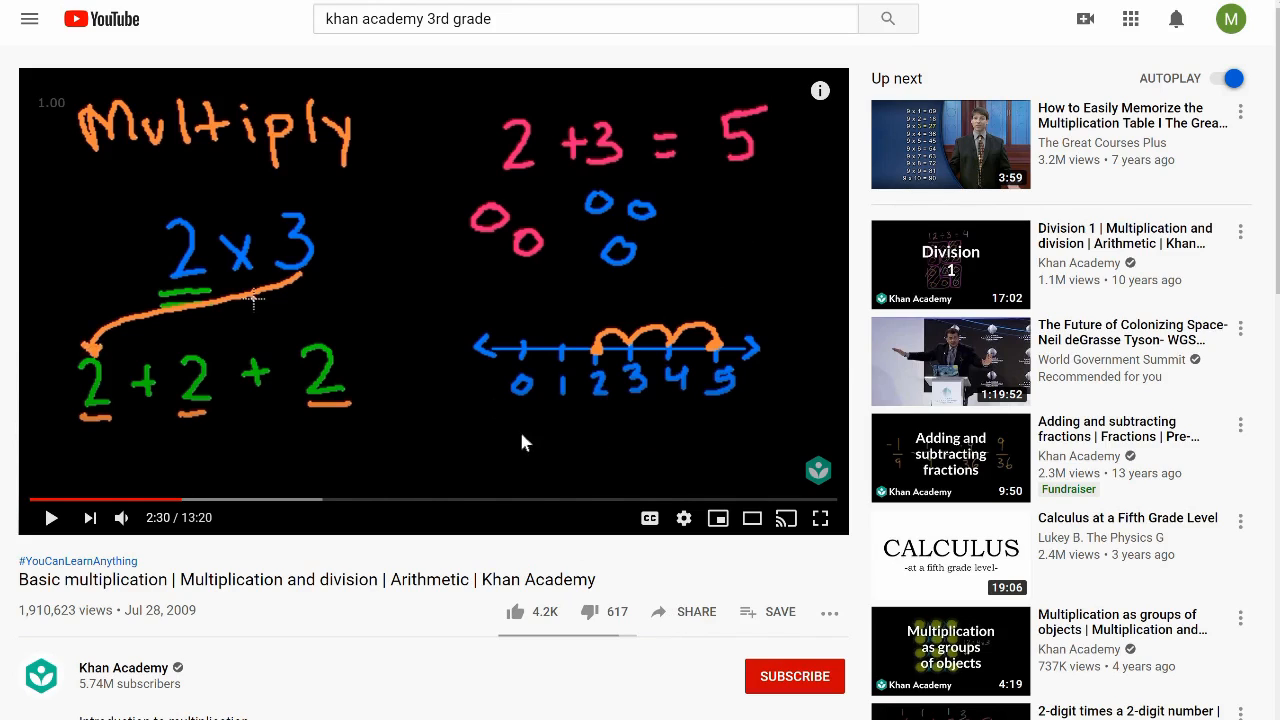
# Switch to YouTube and copy only the video address from the embed code of Khan Academy's Basic multiplication video.
pyautogui.click(669, 614)
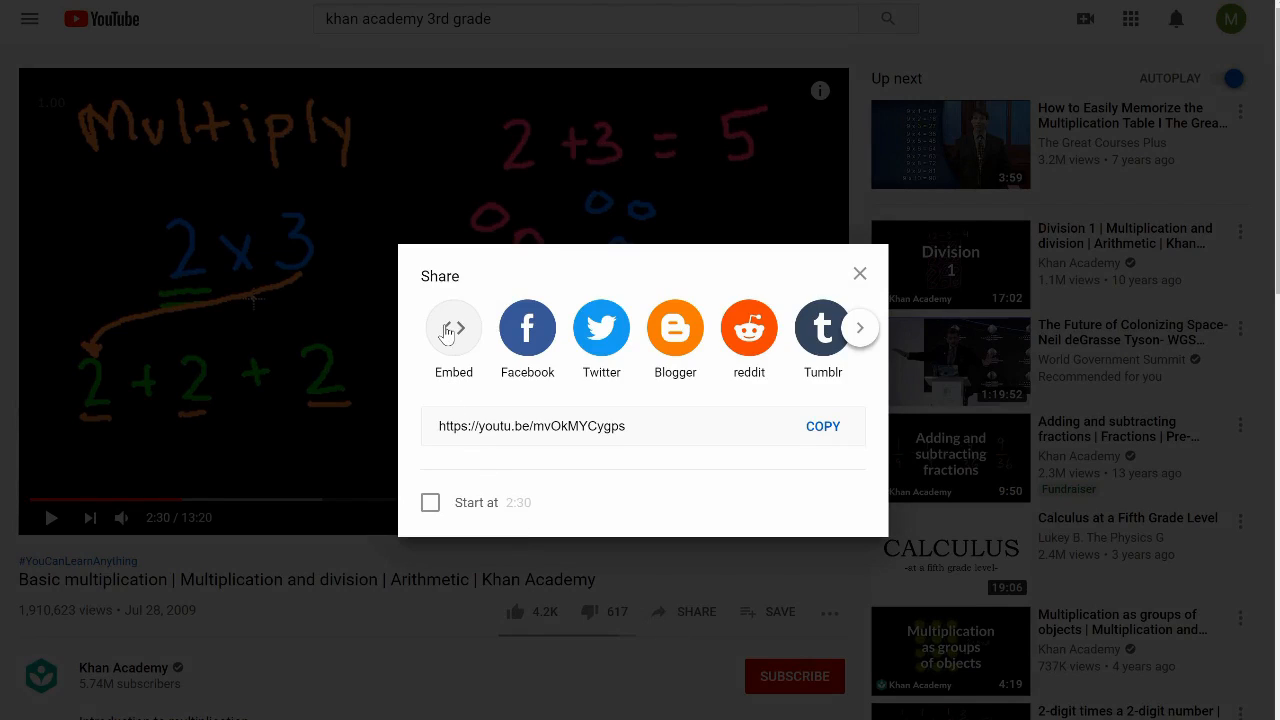
pyautogui.click(450, 331)
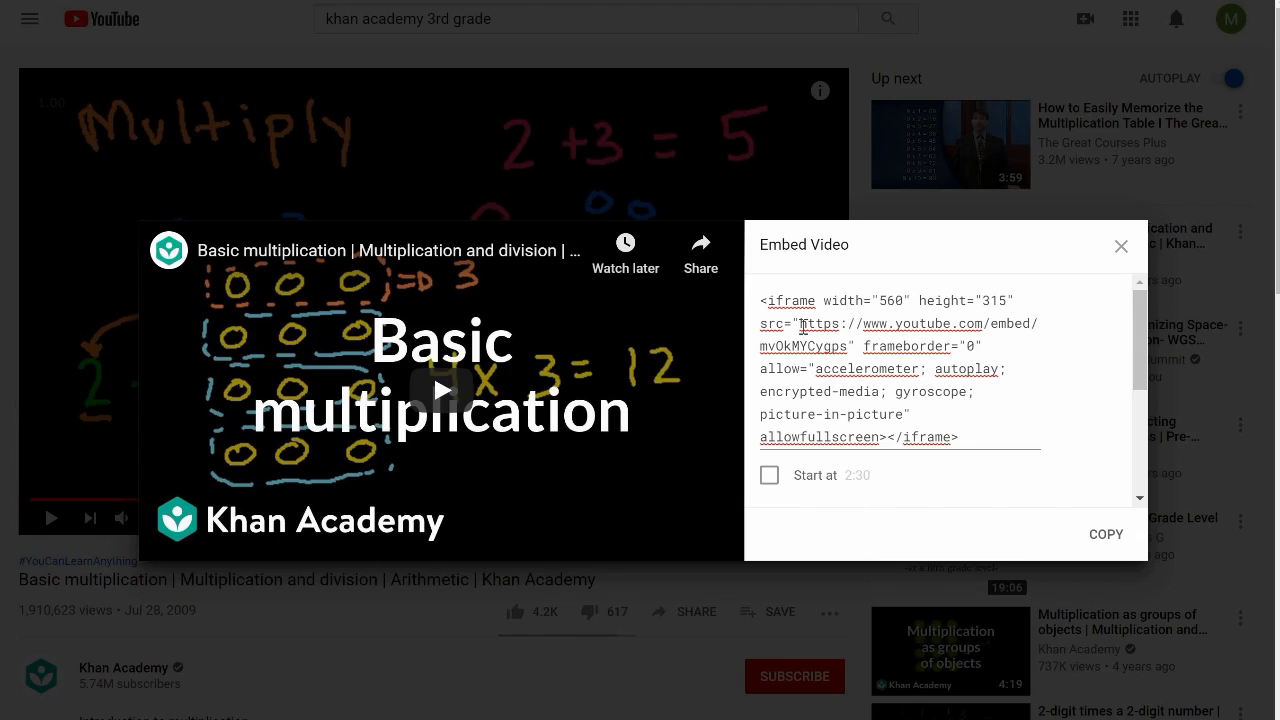
pyautogui.moveTo(800, 325); pyautogui.dragTo(848, 346)
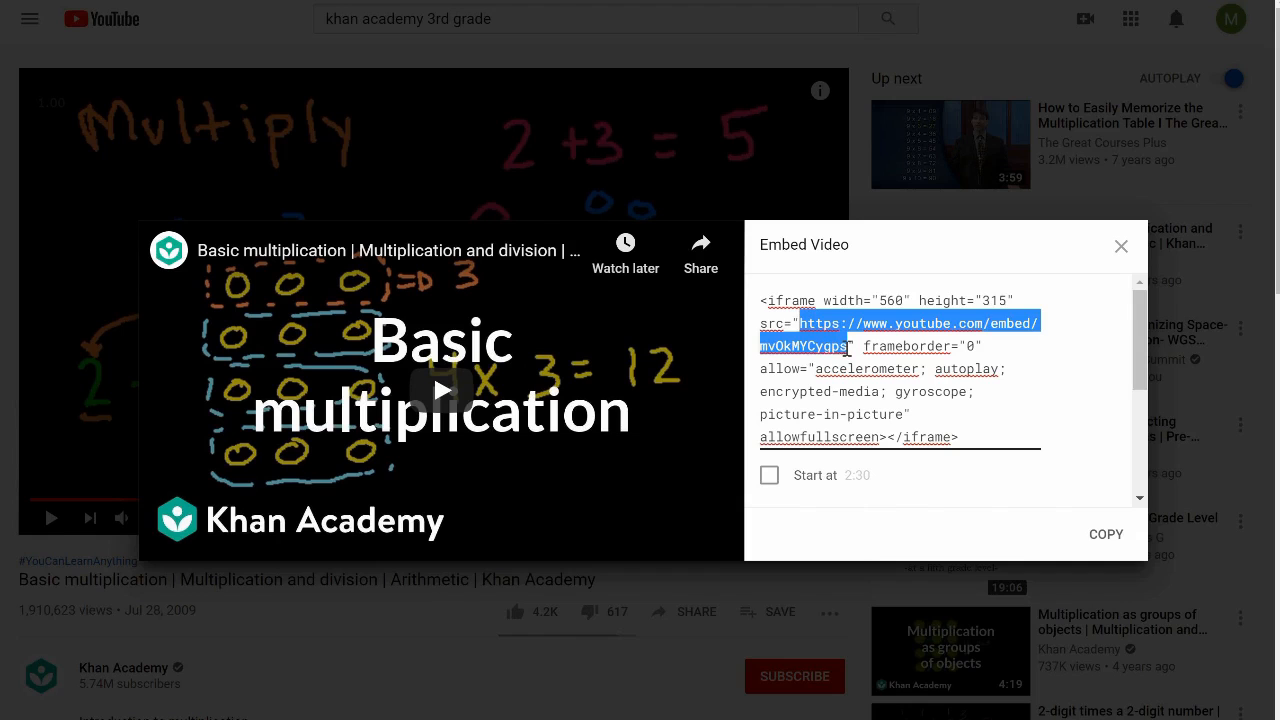
pyautogui.click(1121, 246)
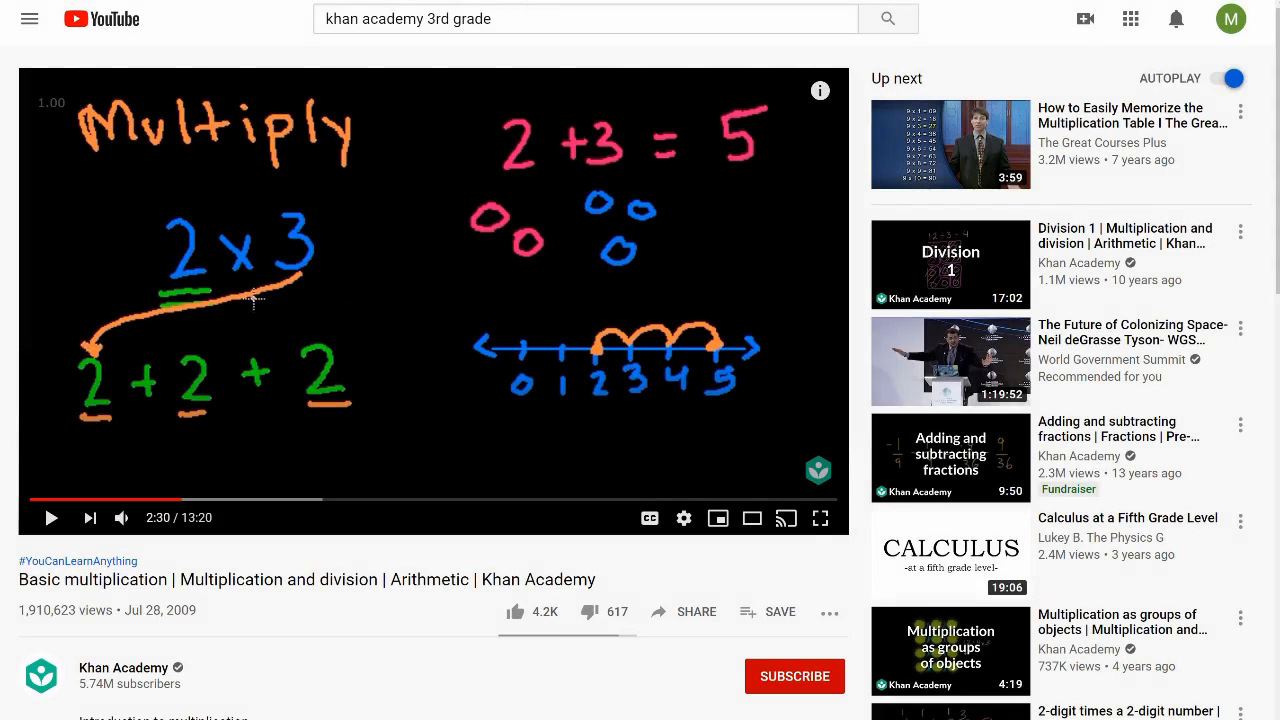
# Switch back to Canvas and add the copied address to Blue Group as Multiplication, loading in a new tab with no indentation.
pyautogui.hotkey('ctrl', 'Tab')
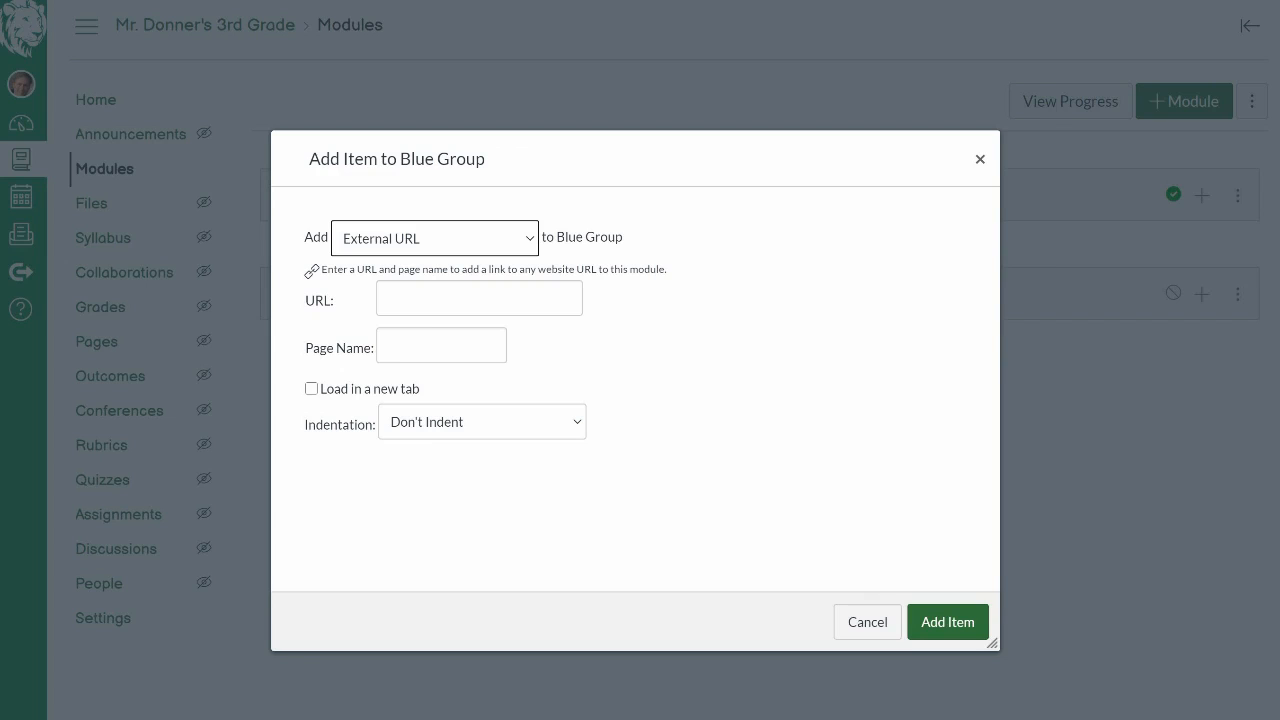
pyautogui.click(426, 305)
pyautogui.hotkey('ctrl', 'v')
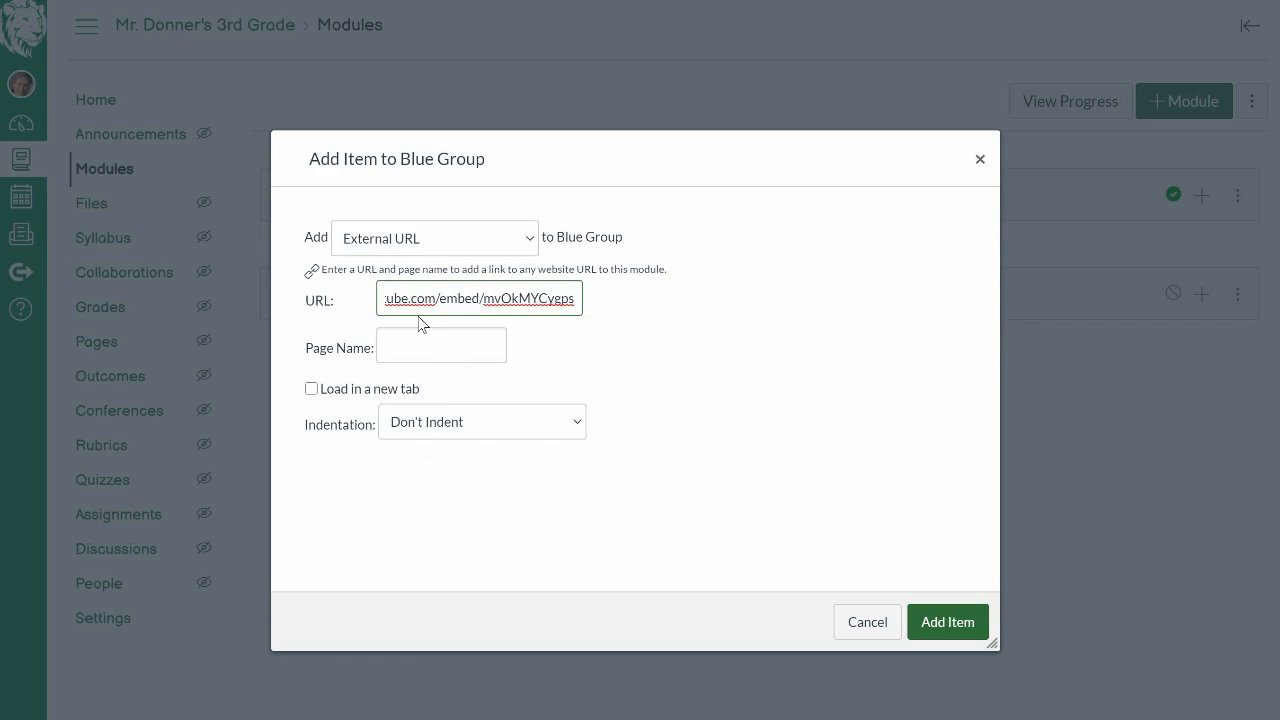
pyautogui.click(419, 340)
pyautogui.write('M')
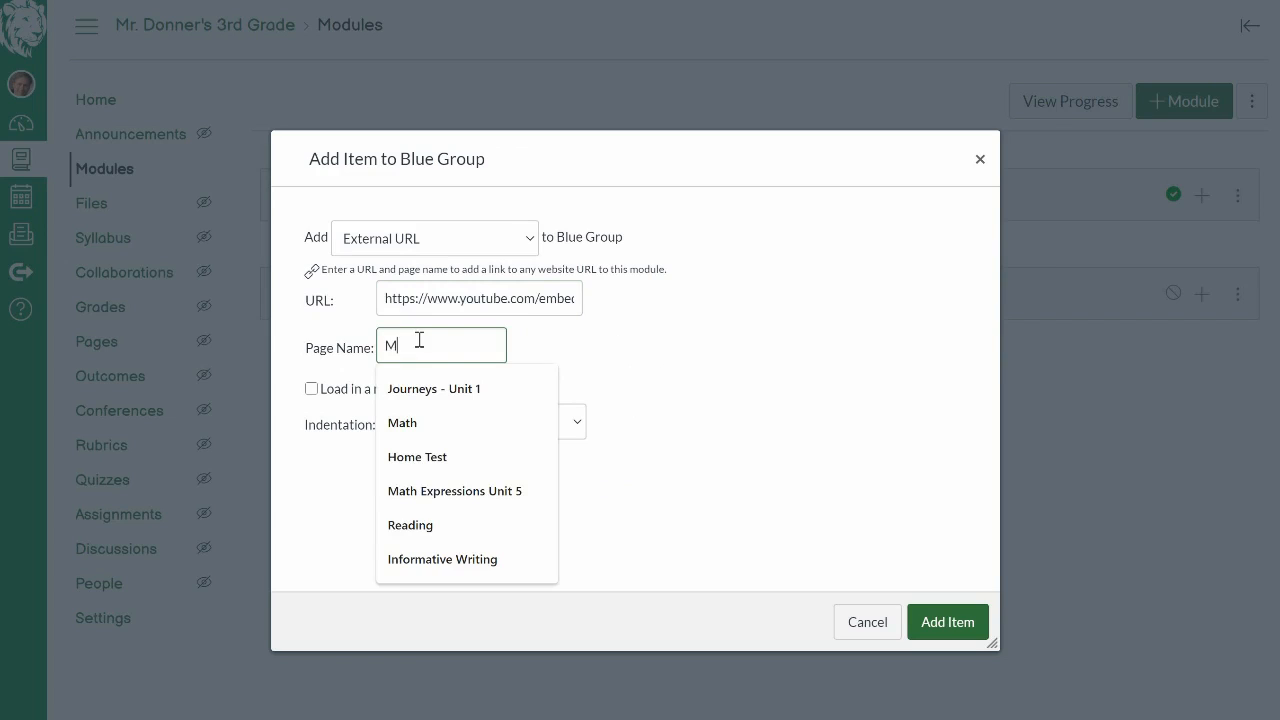
pyautogui.write('ul')
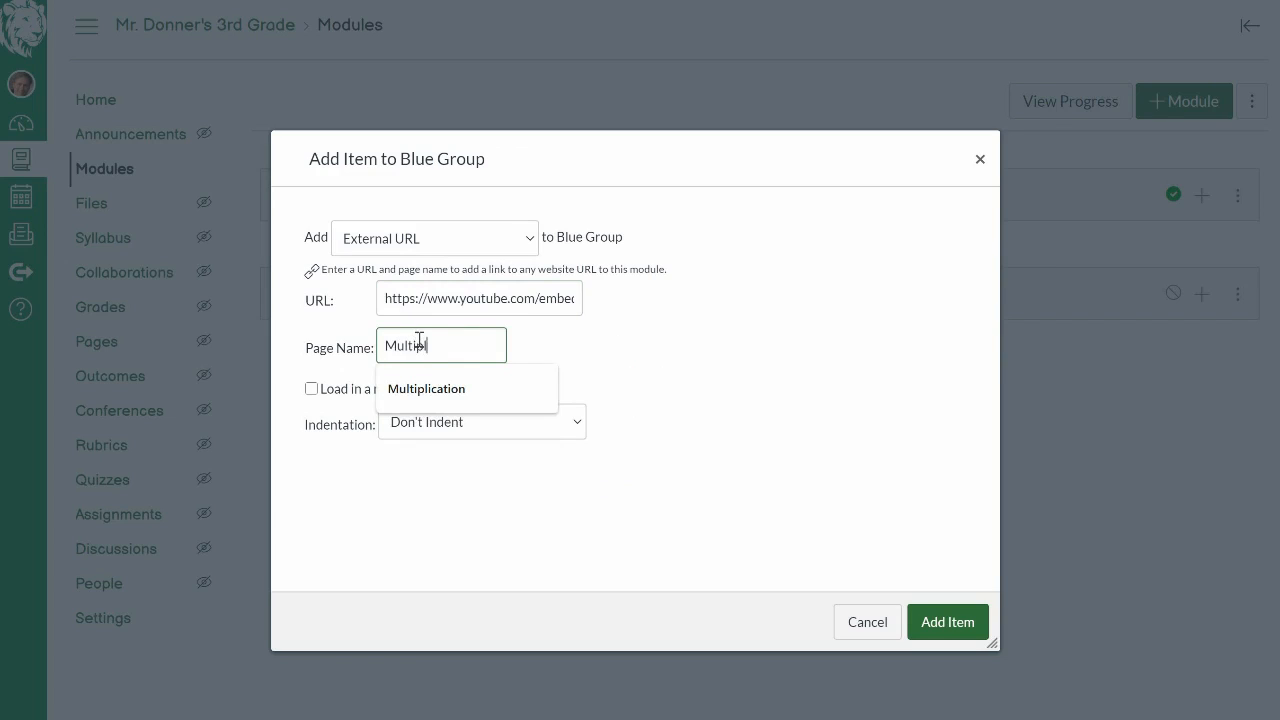
pyautogui.write('tiplication')
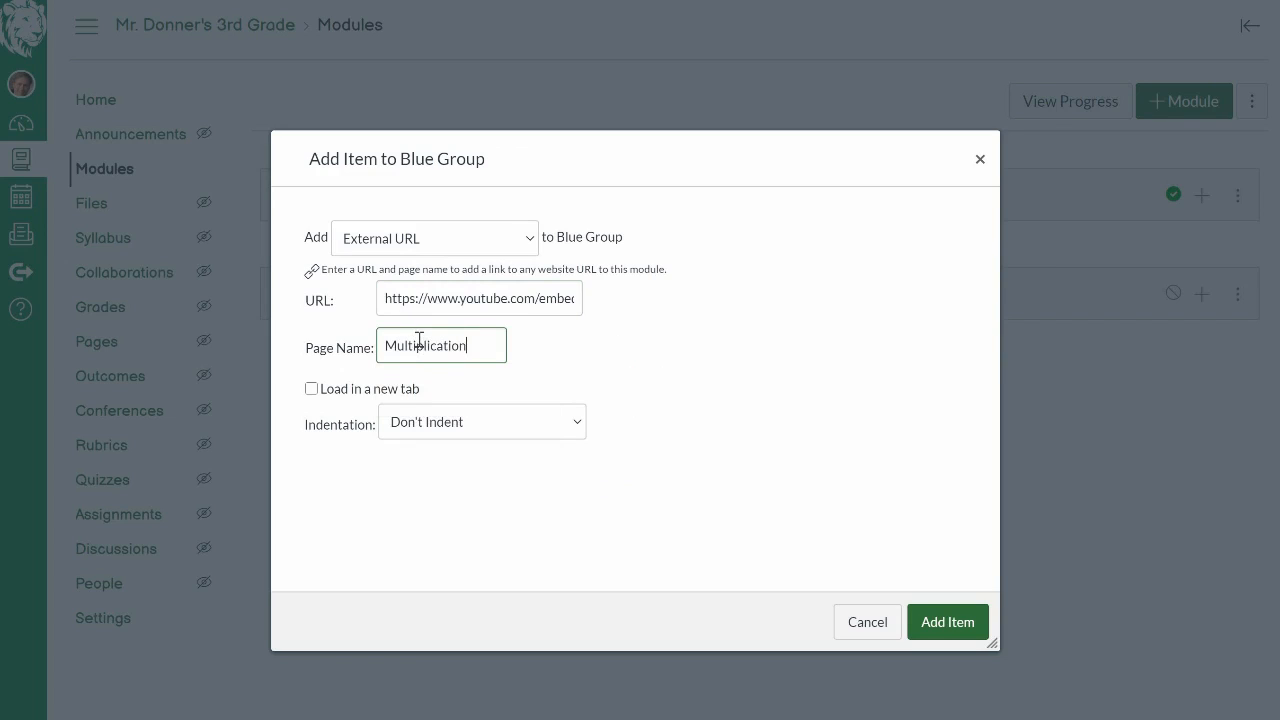
pyautogui.click(311, 390)
pyautogui.click(476, 424)
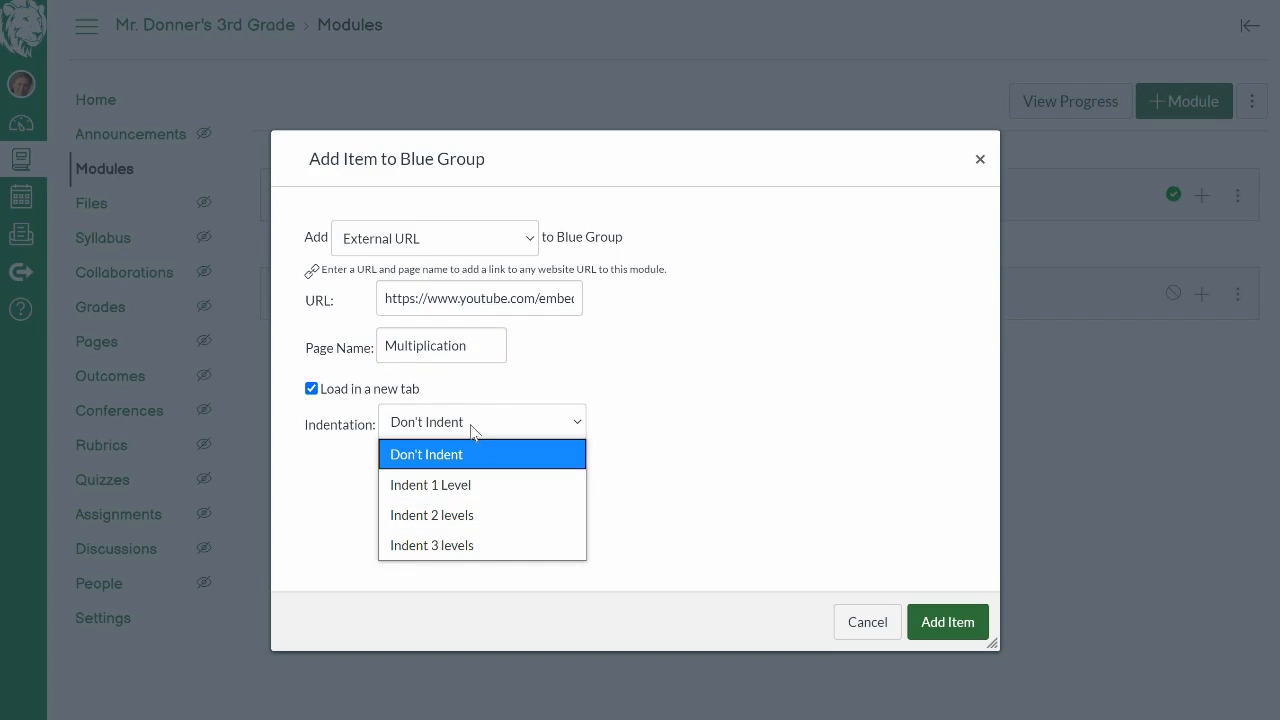
pyautogui.click(650, 476)
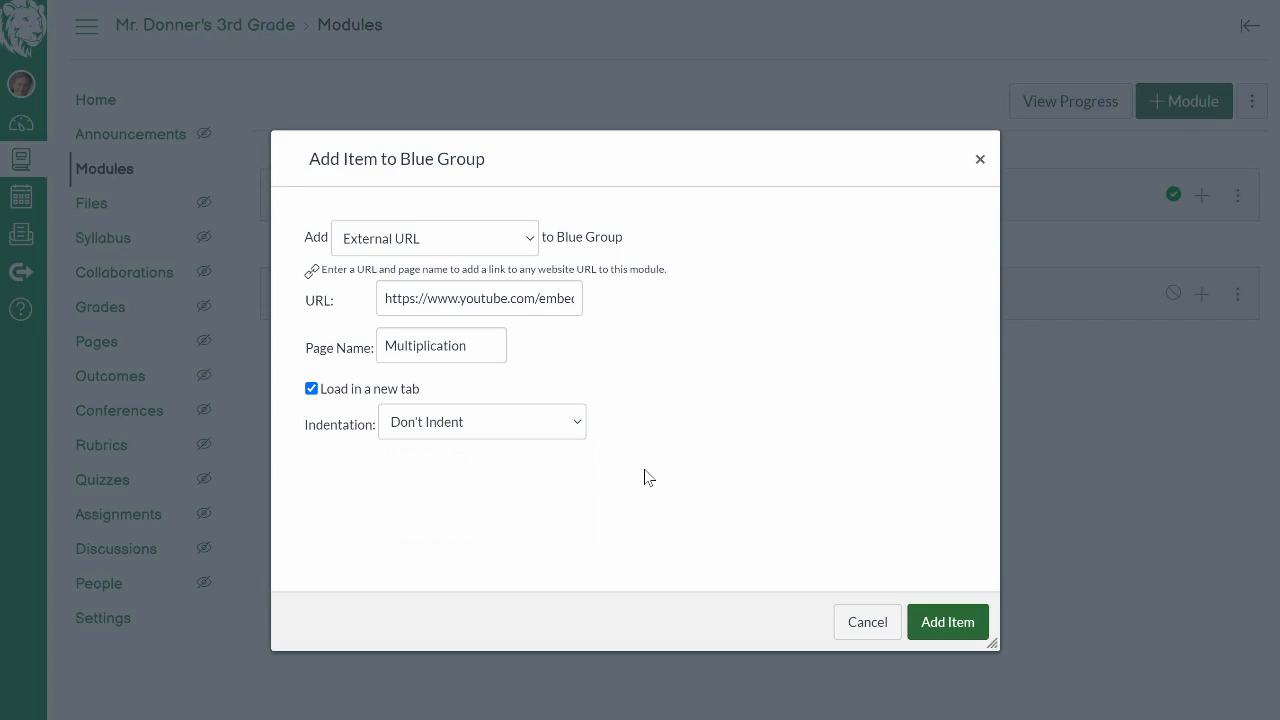
pyautogui.click(943, 623)
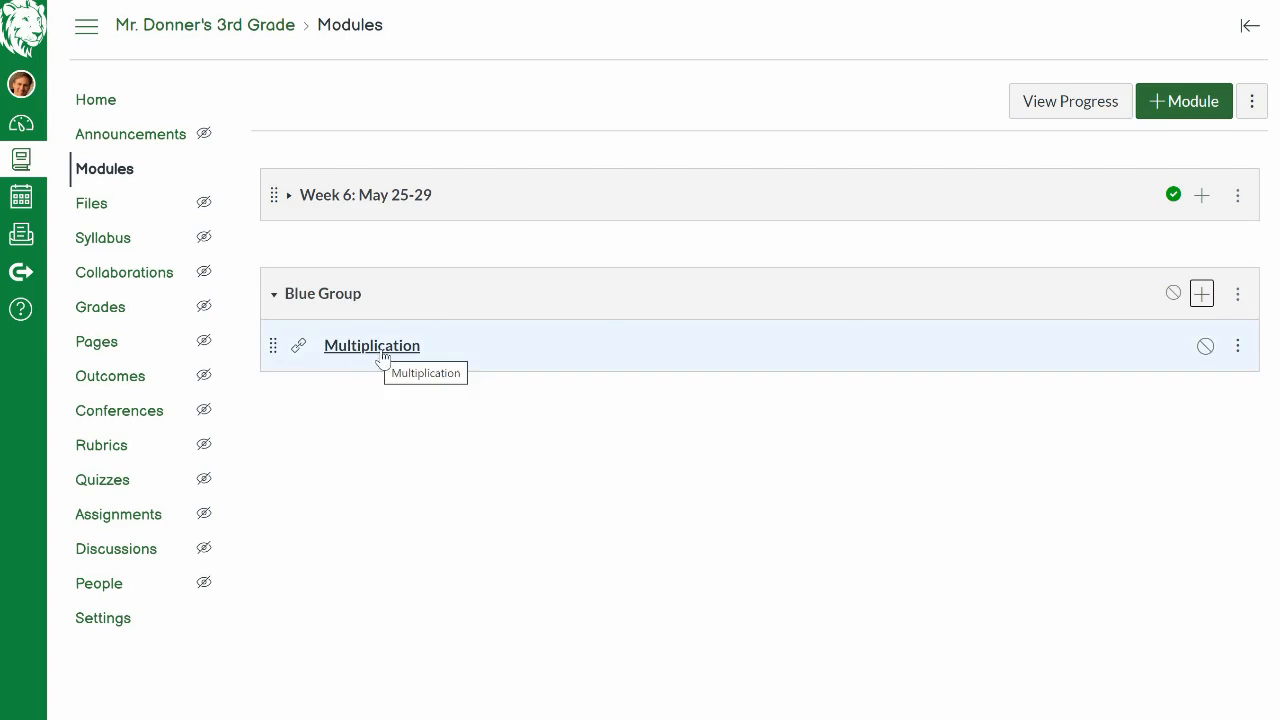
# Indent the Multiplication item by one level in the Blue Group module.
pyautogui.click(1239, 347)
pyautogui.click(1206, 398)
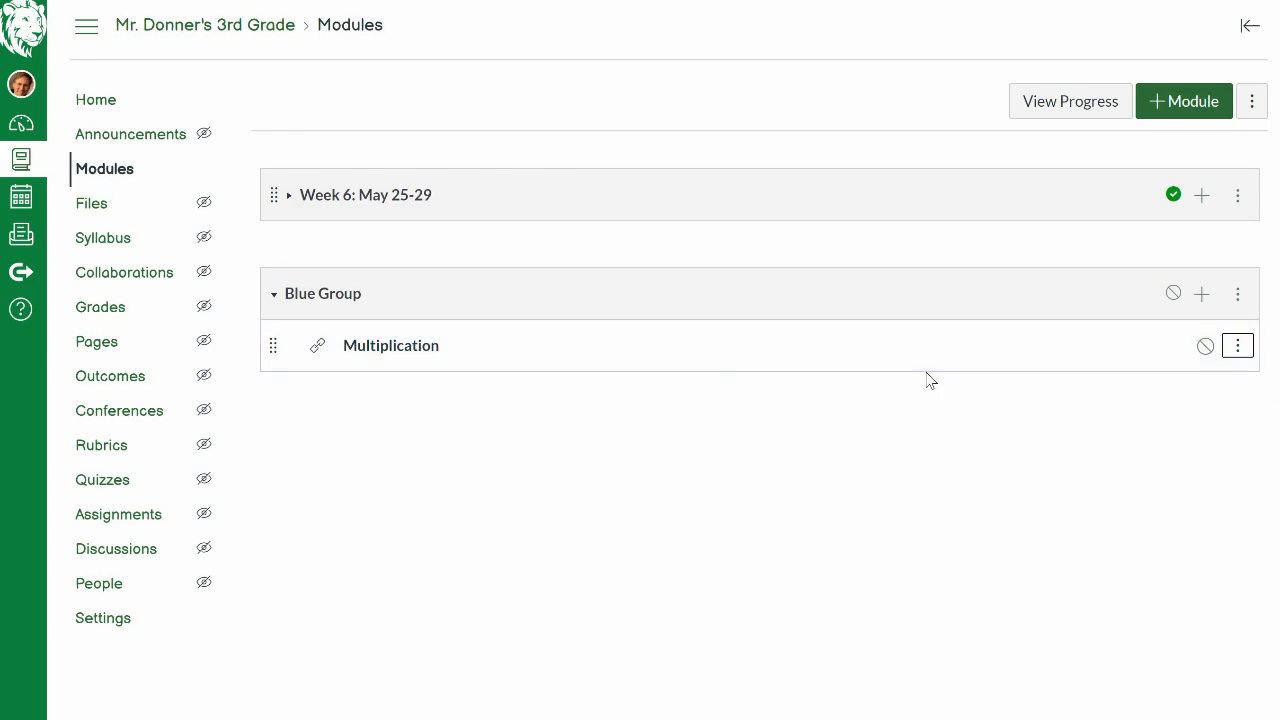
# Test the Multiplication link by playing its video, and return to the Blue Group module.
pyautogui.click(400, 354)
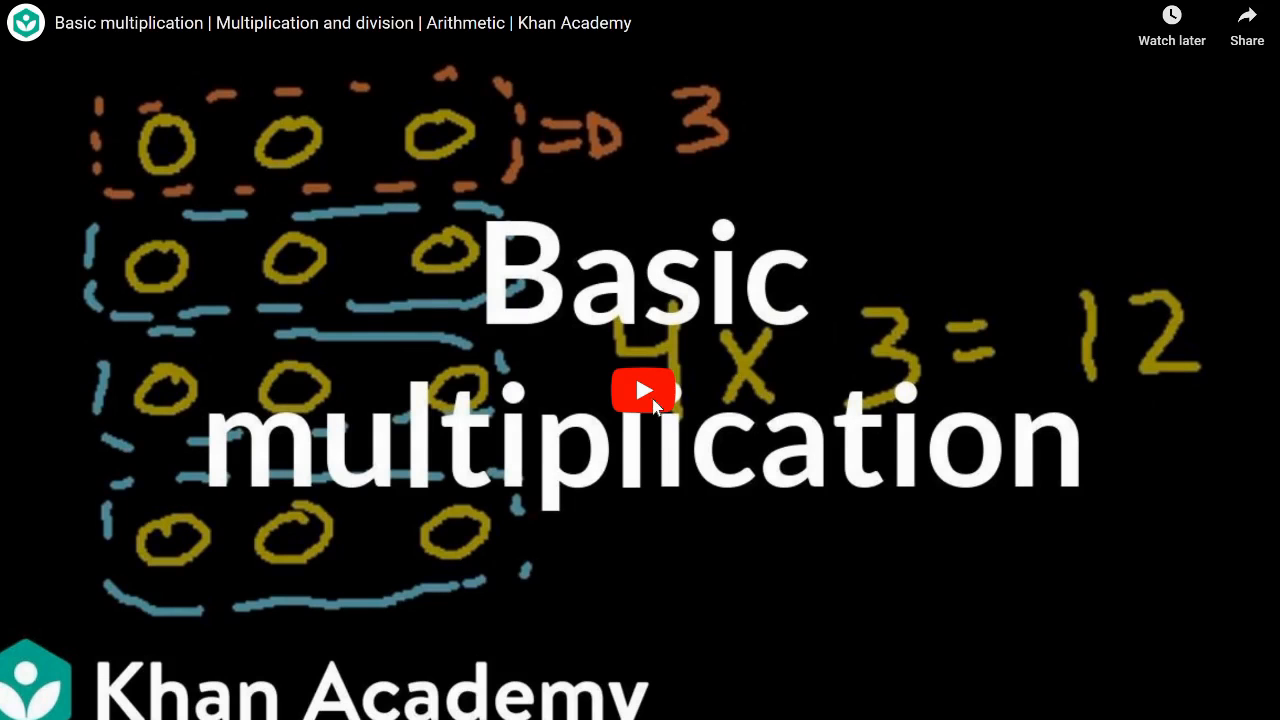
pyautogui.click(644, 391)
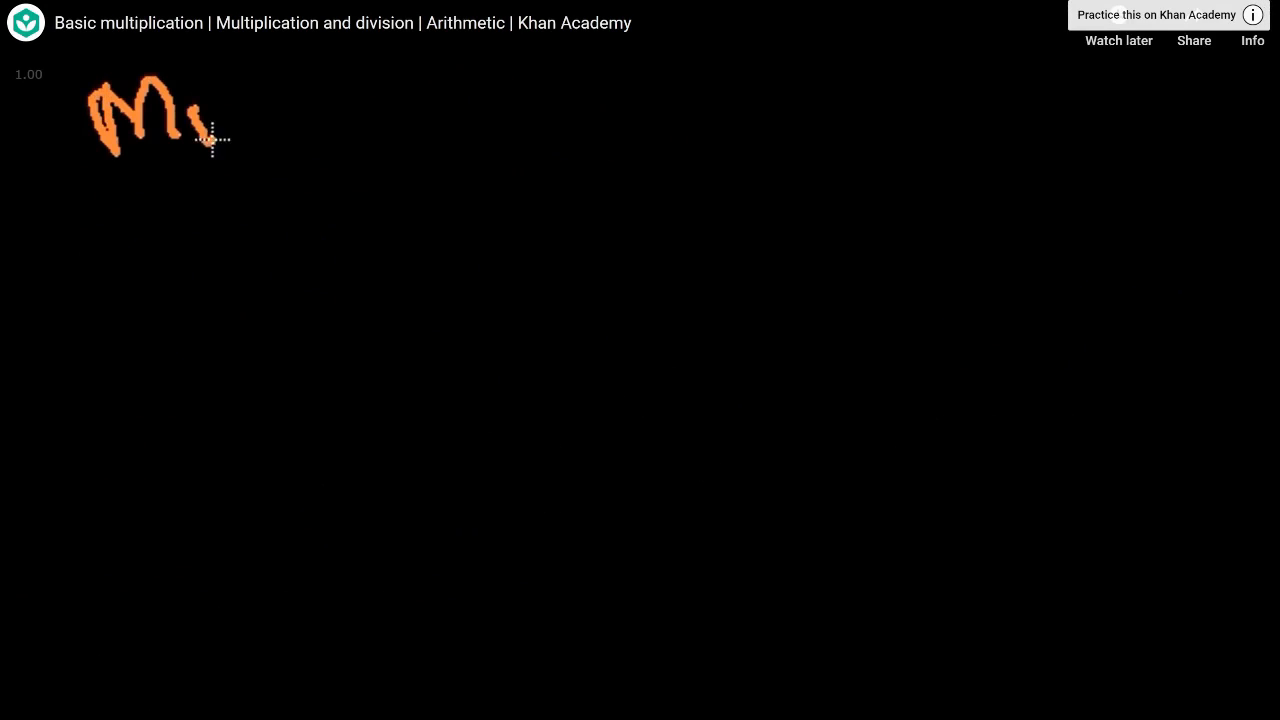
pyautogui.click(293, 533)
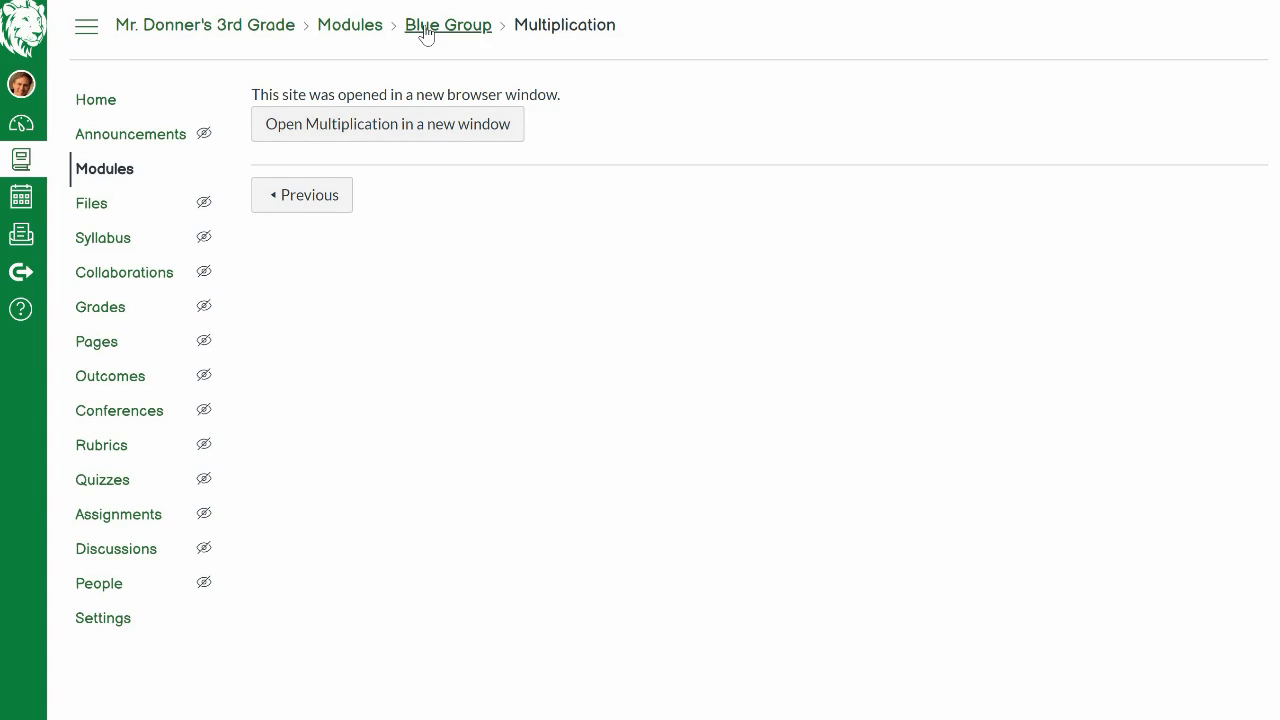
pyautogui.click(426, 30)
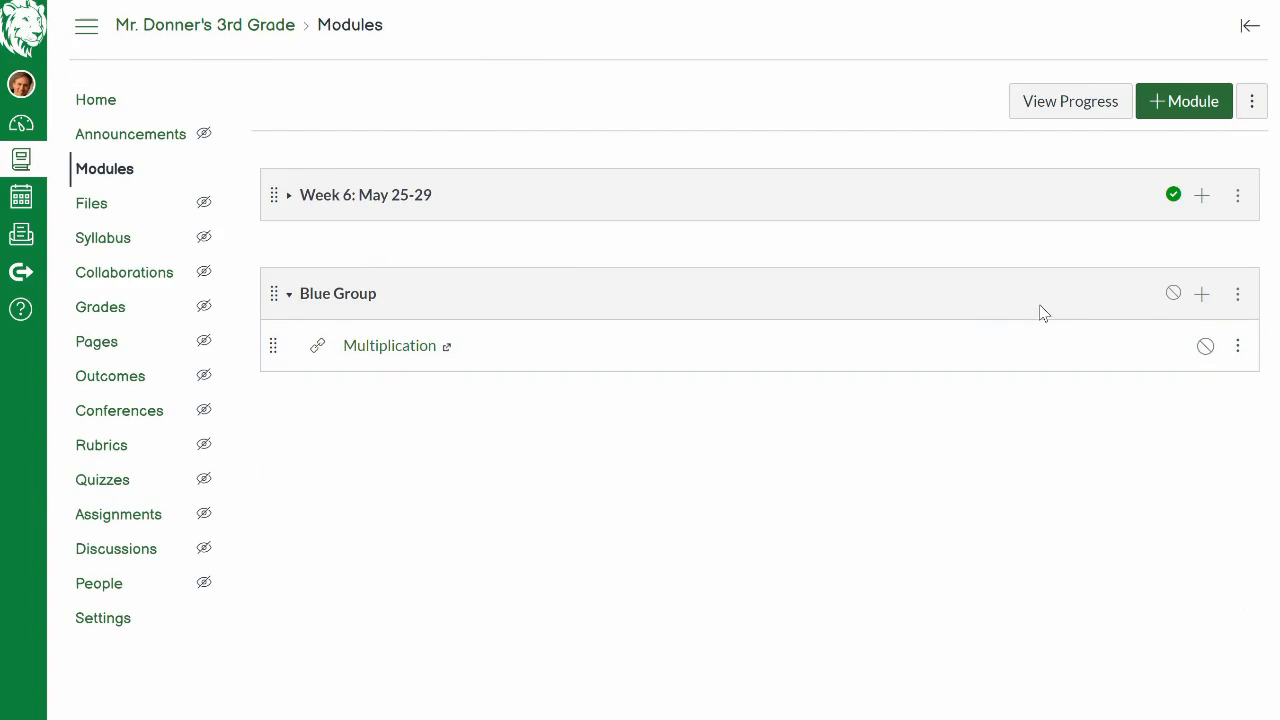
# Add the existing page Drops in the Bucket - Book 1 to the Blue Group module and indent it by one level.
pyautogui.click(1202, 293)
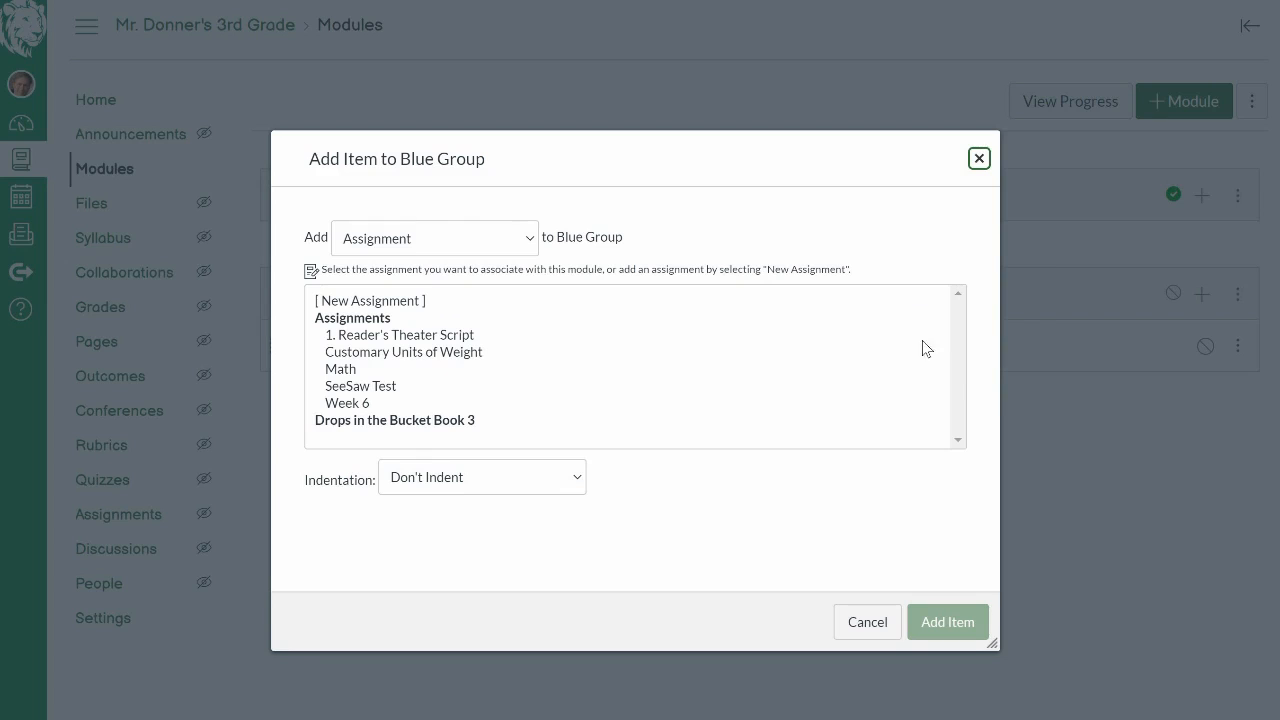
pyautogui.click(531, 246)
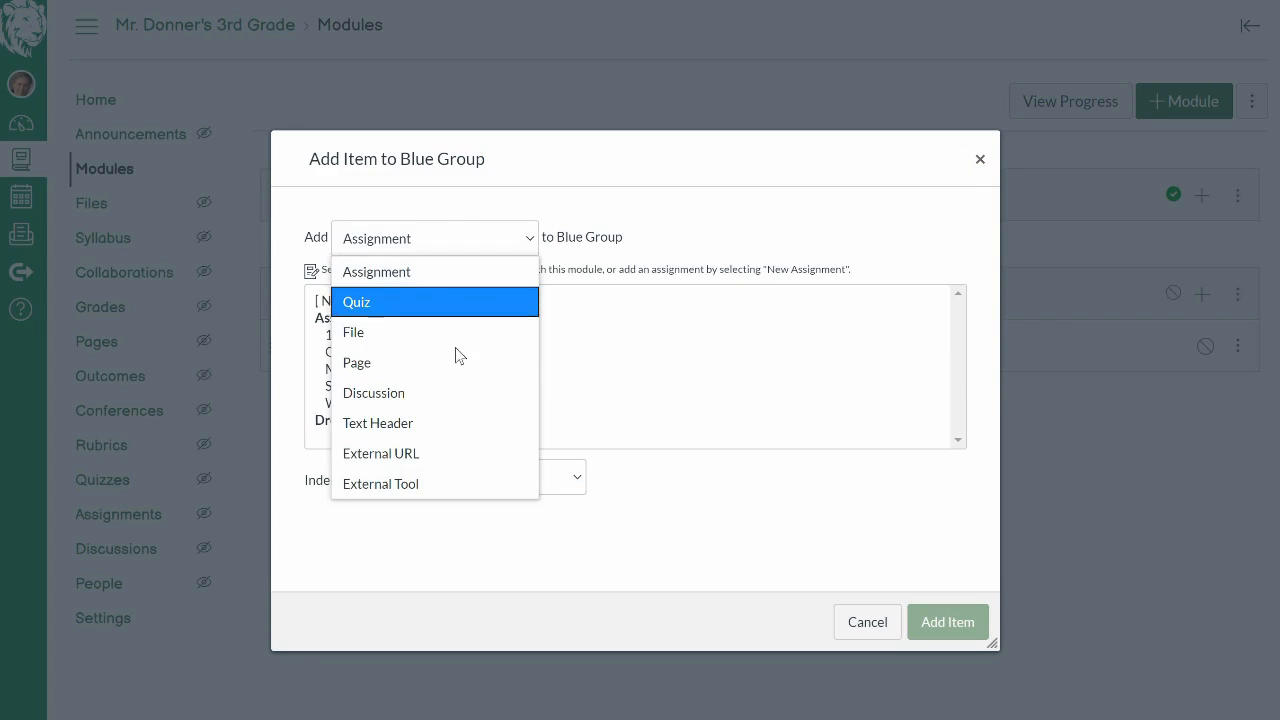
pyautogui.click(451, 374)
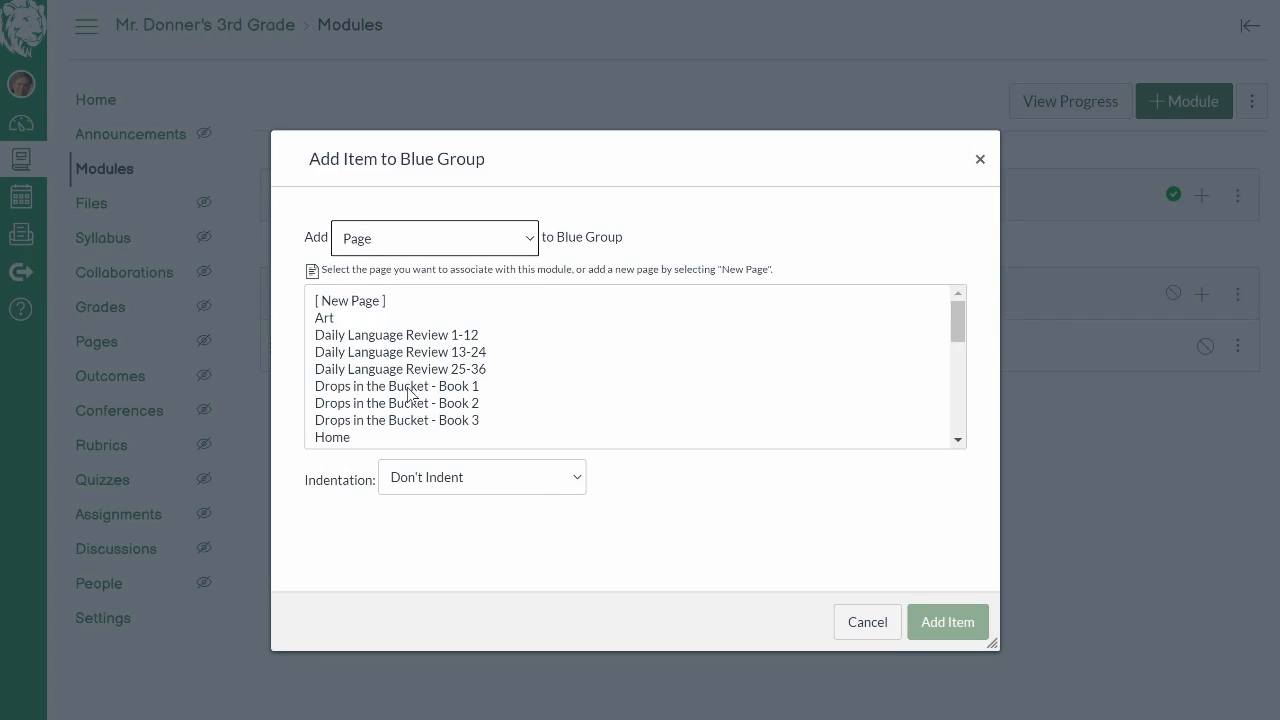
pyautogui.click(409, 388)
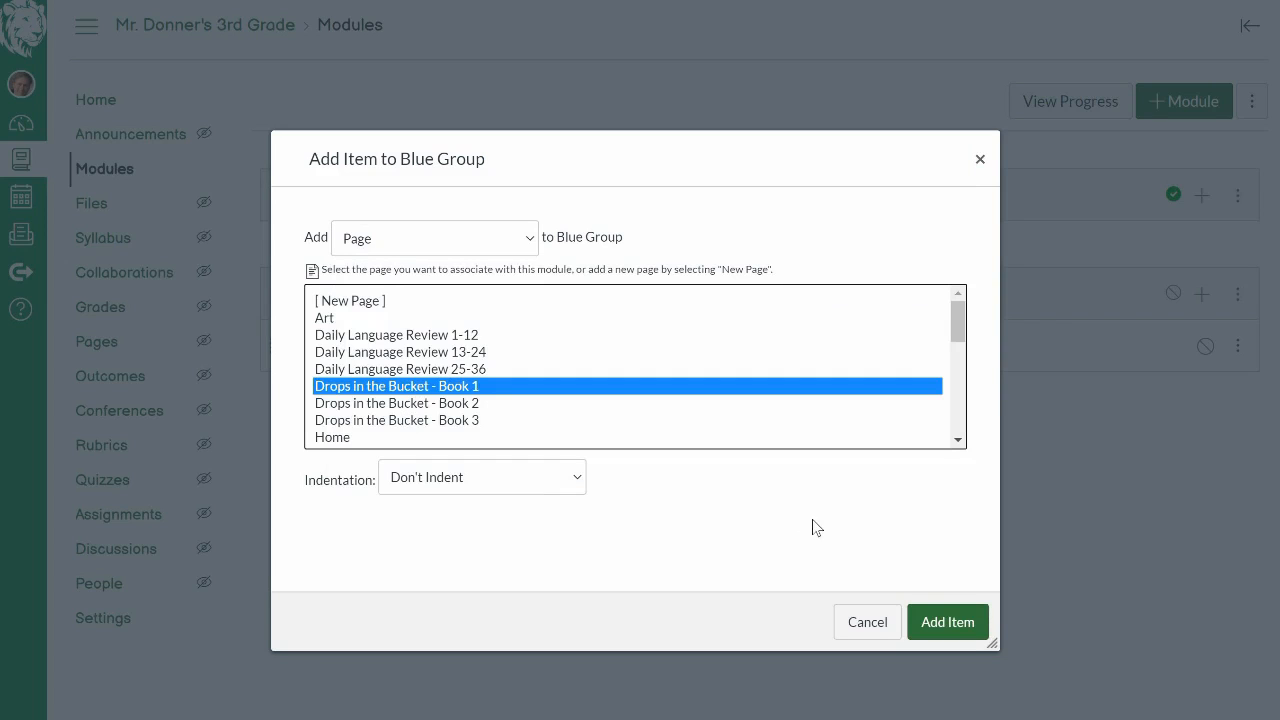
pyautogui.click(943, 626)
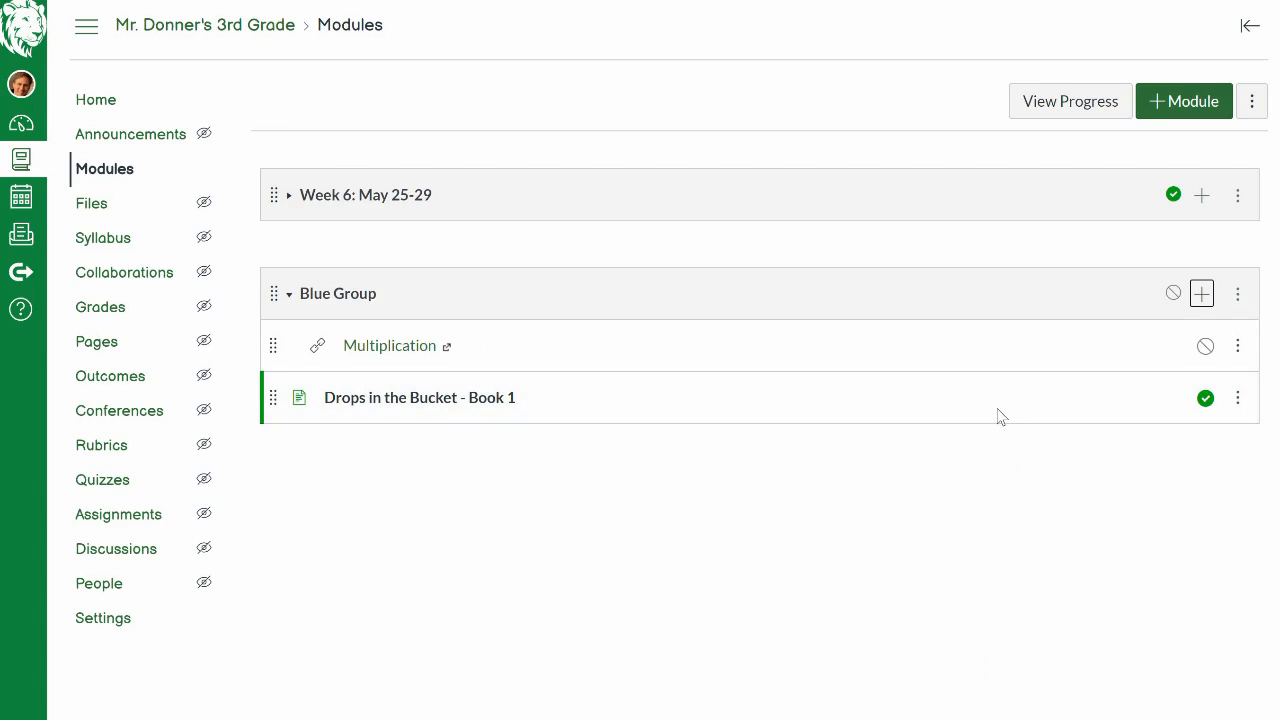
pyautogui.click(1238, 404)
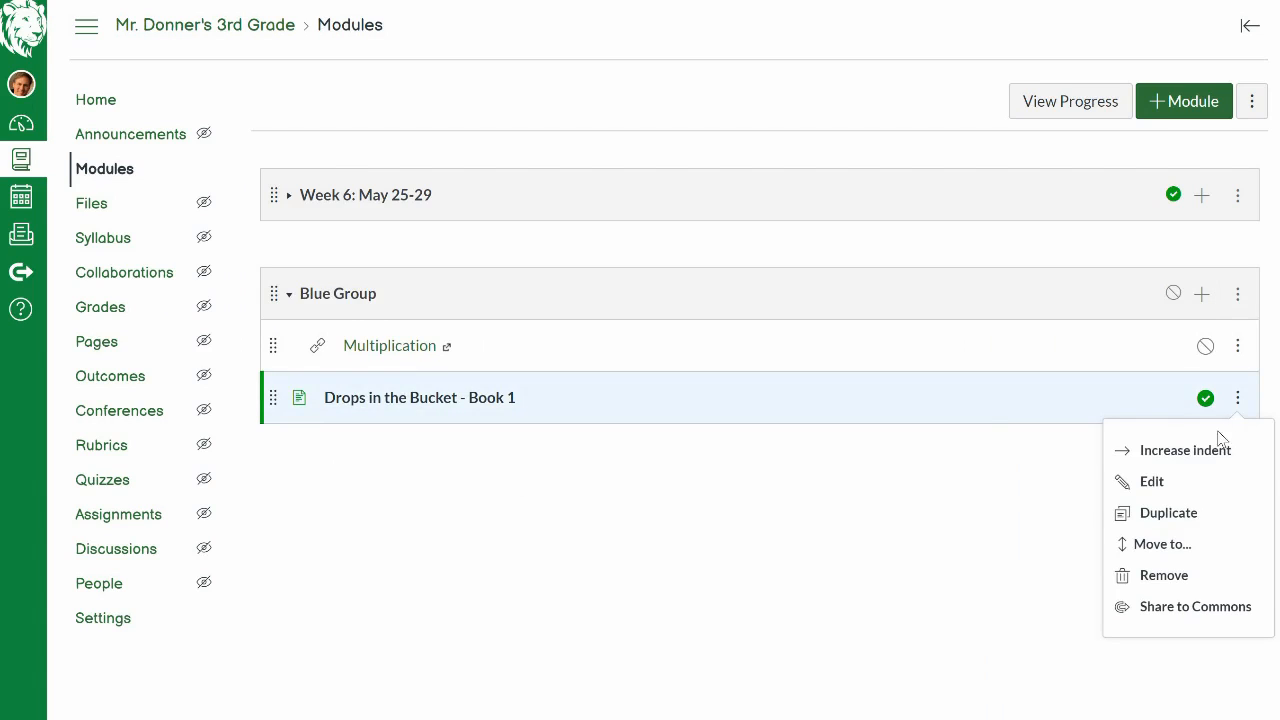
pyautogui.click(1213, 468)
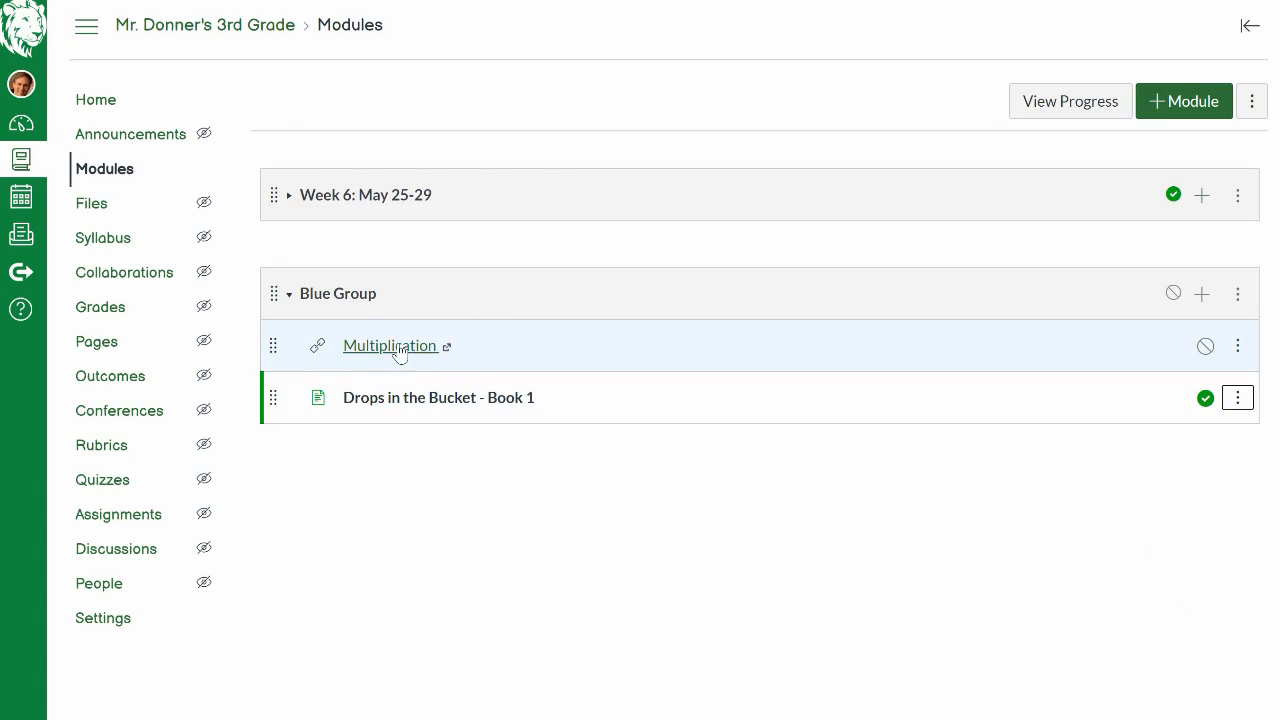
# Add an unindented text header named Math to Blue Group and move it above the Multiplication item.
pyautogui.click(1202, 293)
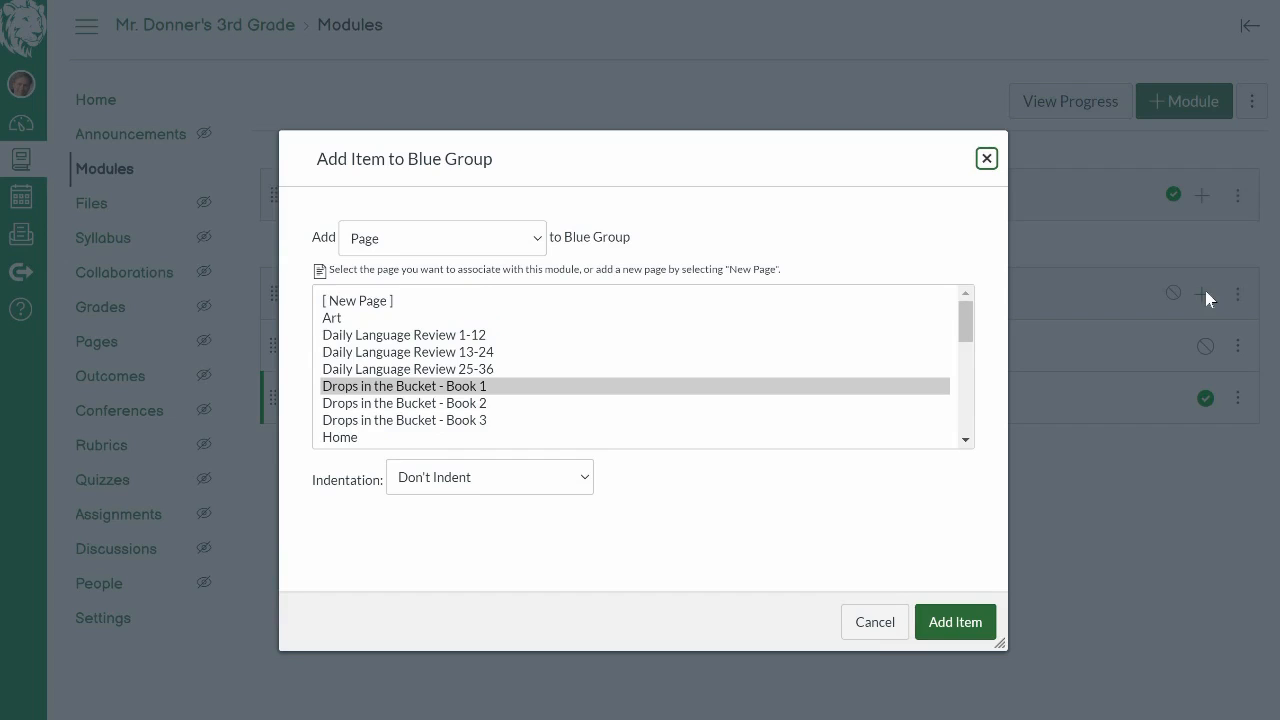
pyautogui.click(455, 240)
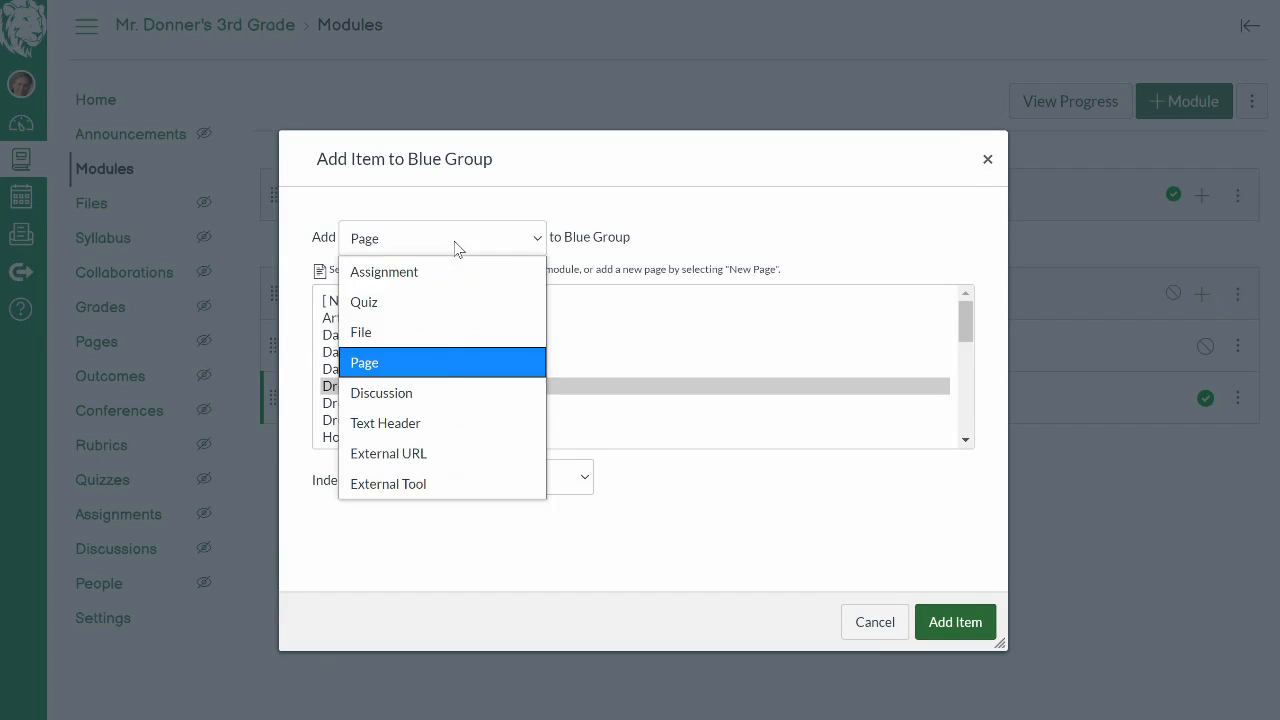
pyautogui.click(432, 423)
pyautogui.click(426, 290)
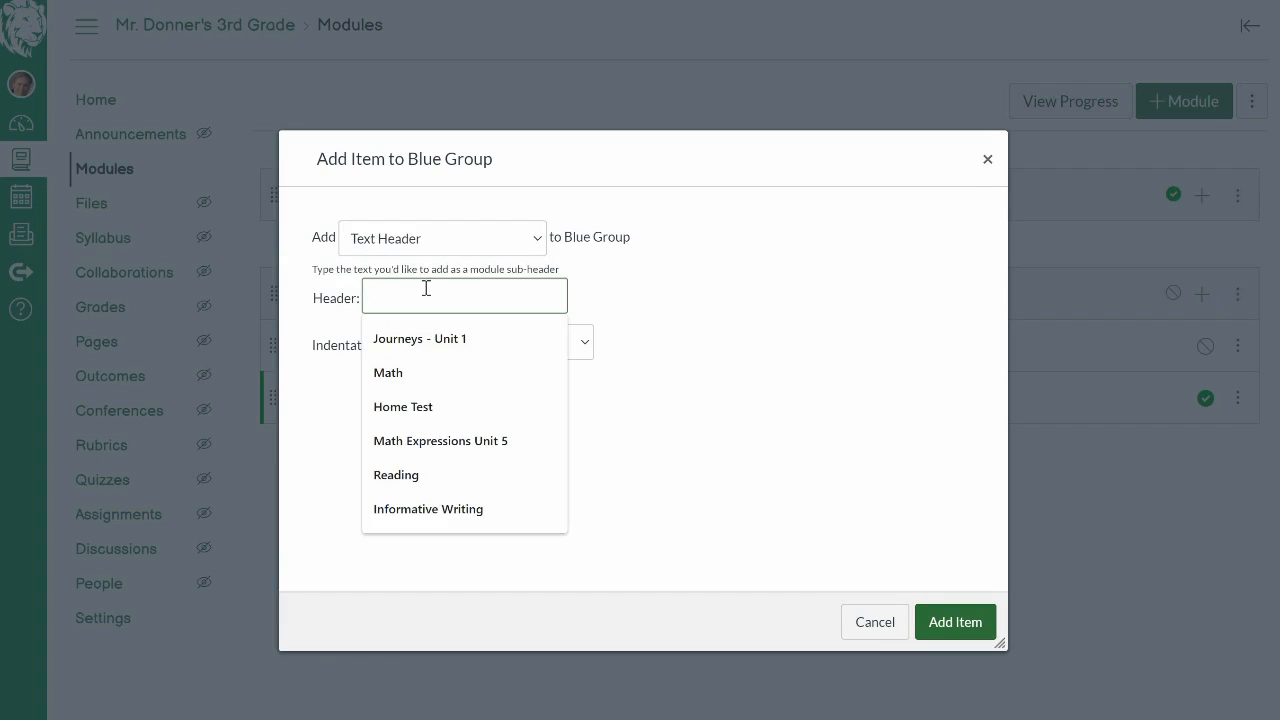
pyautogui.click(389, 376)
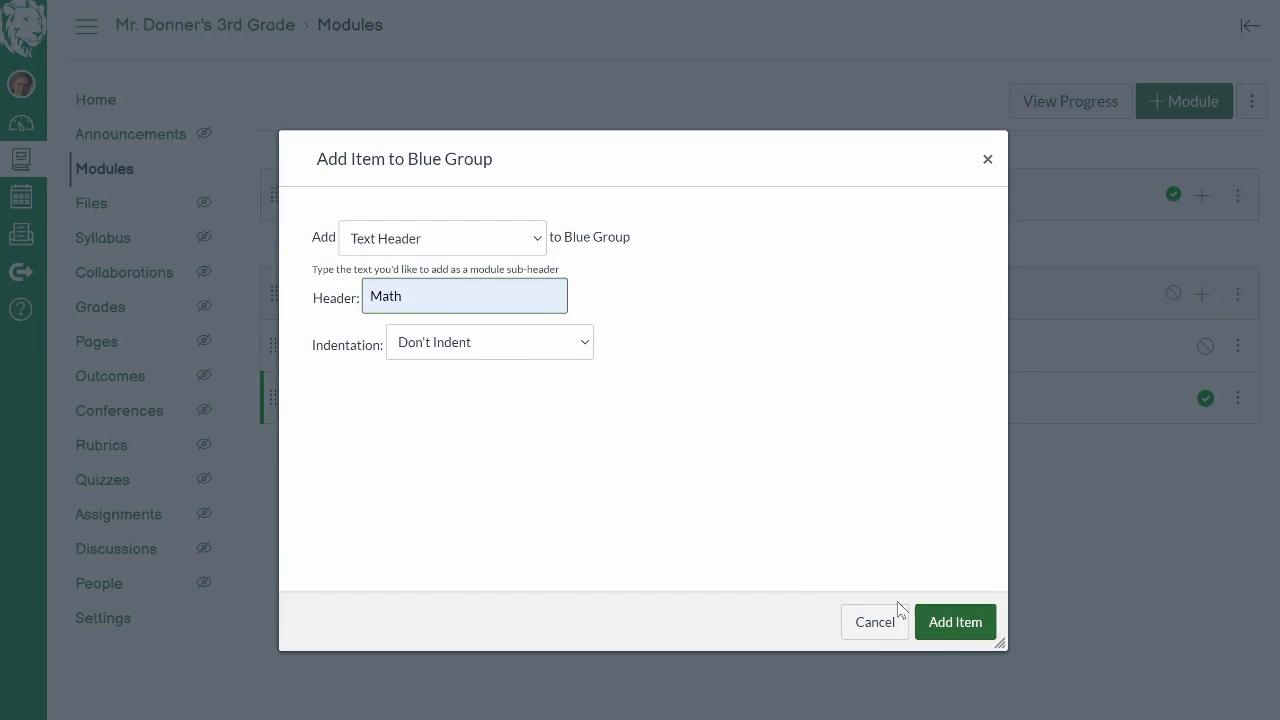
pyautogui.click(943, 628)
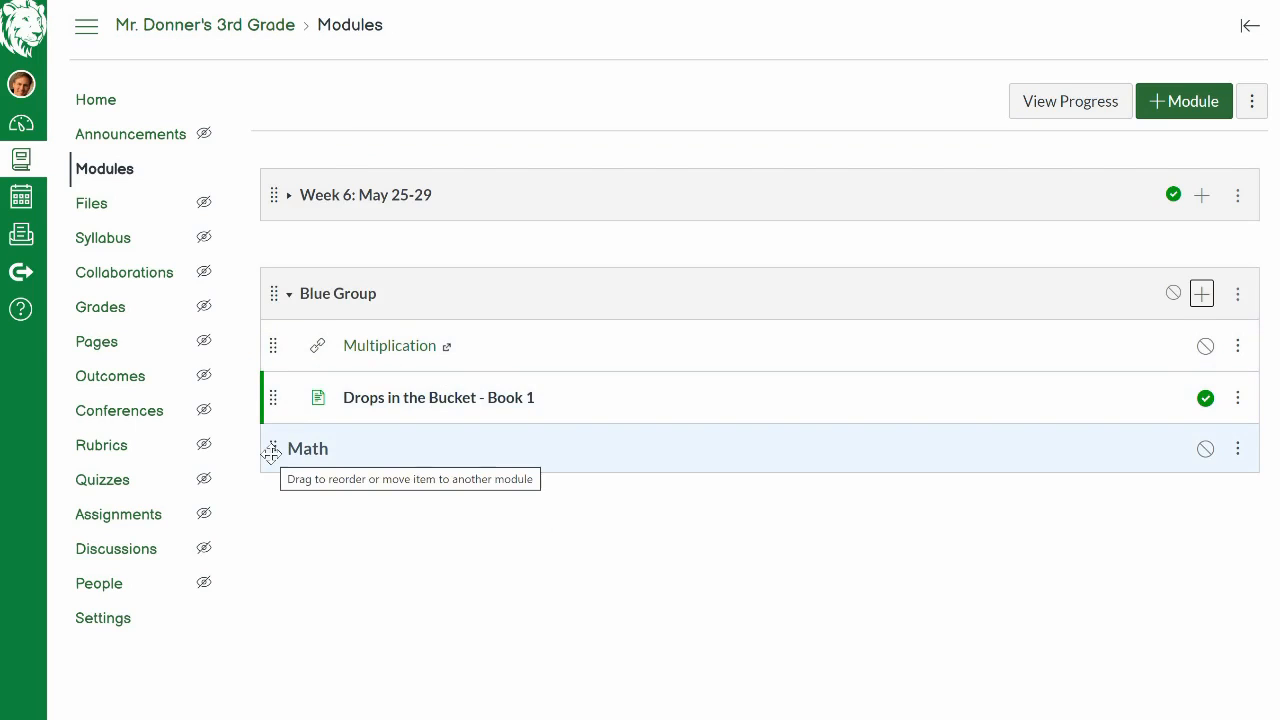
pyautogui.moveTo(271, 452); pyautogui.dragTo(266, 344)
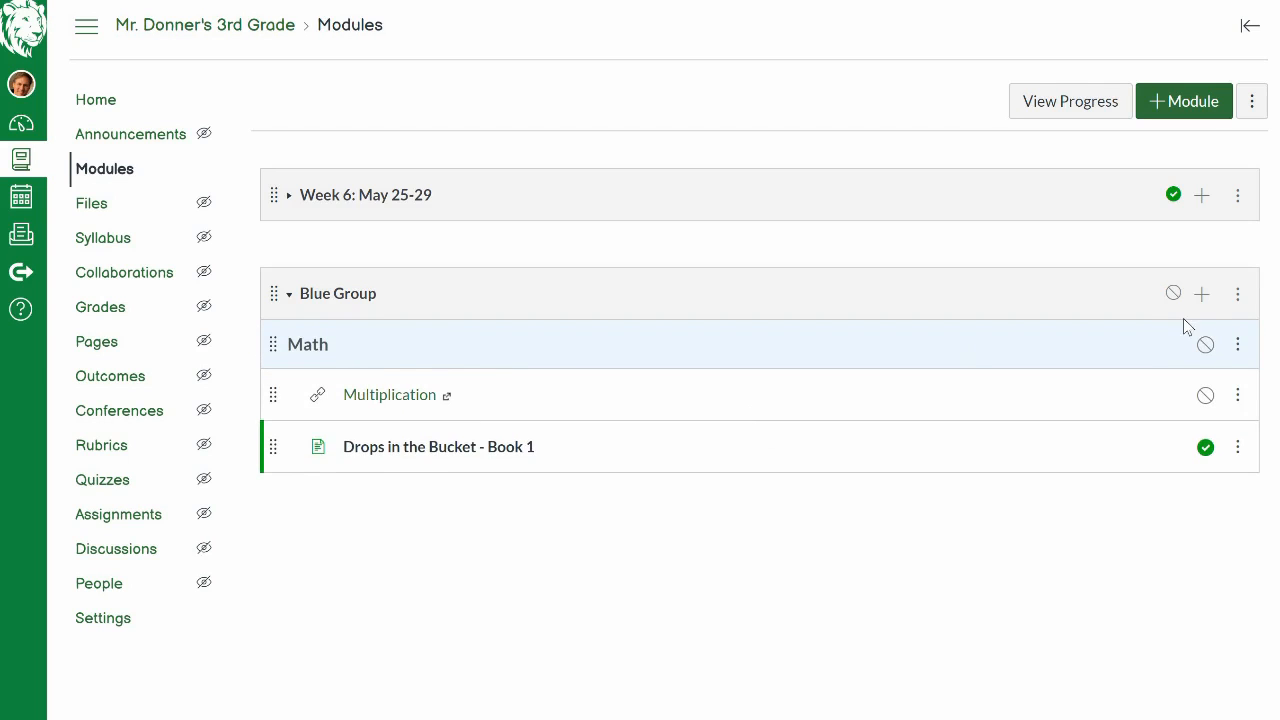
# Increase the indent of the Math header, the Multiplication link and the Drops in the Bucket - Book 1 page by one level each.
pyautogui.click(1239, 350)
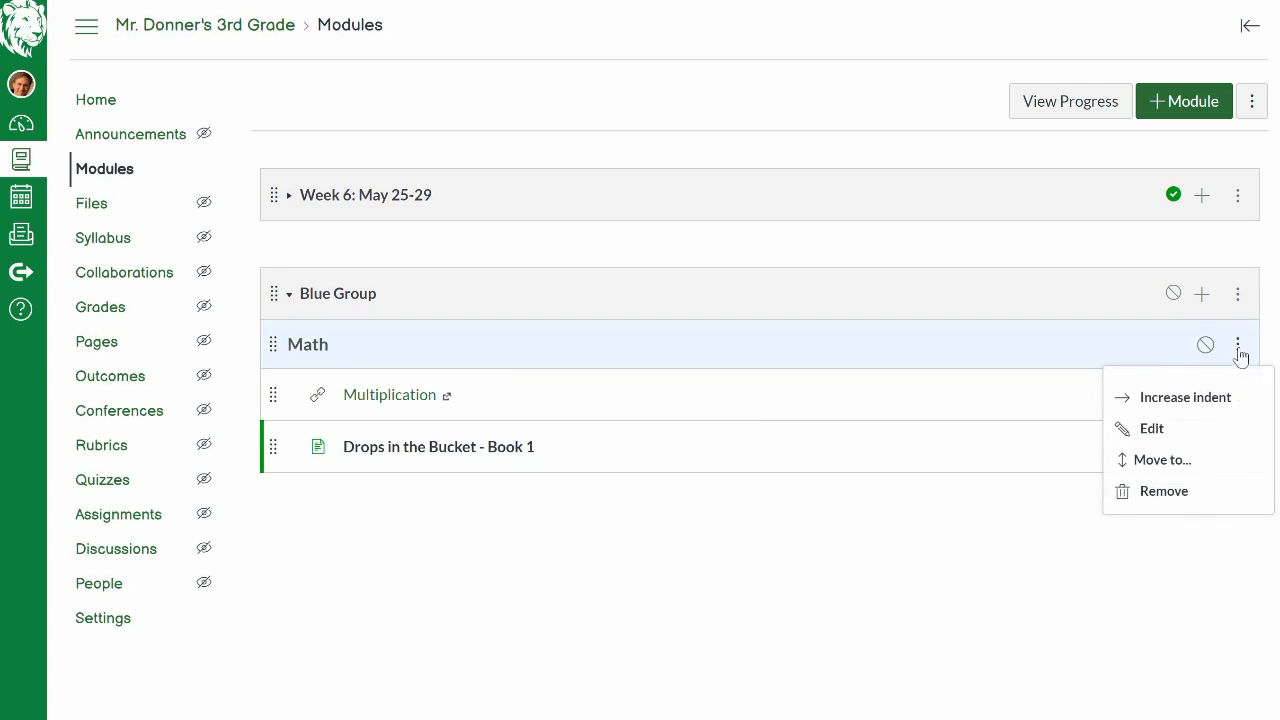
pyautogui.click(1212, 398)
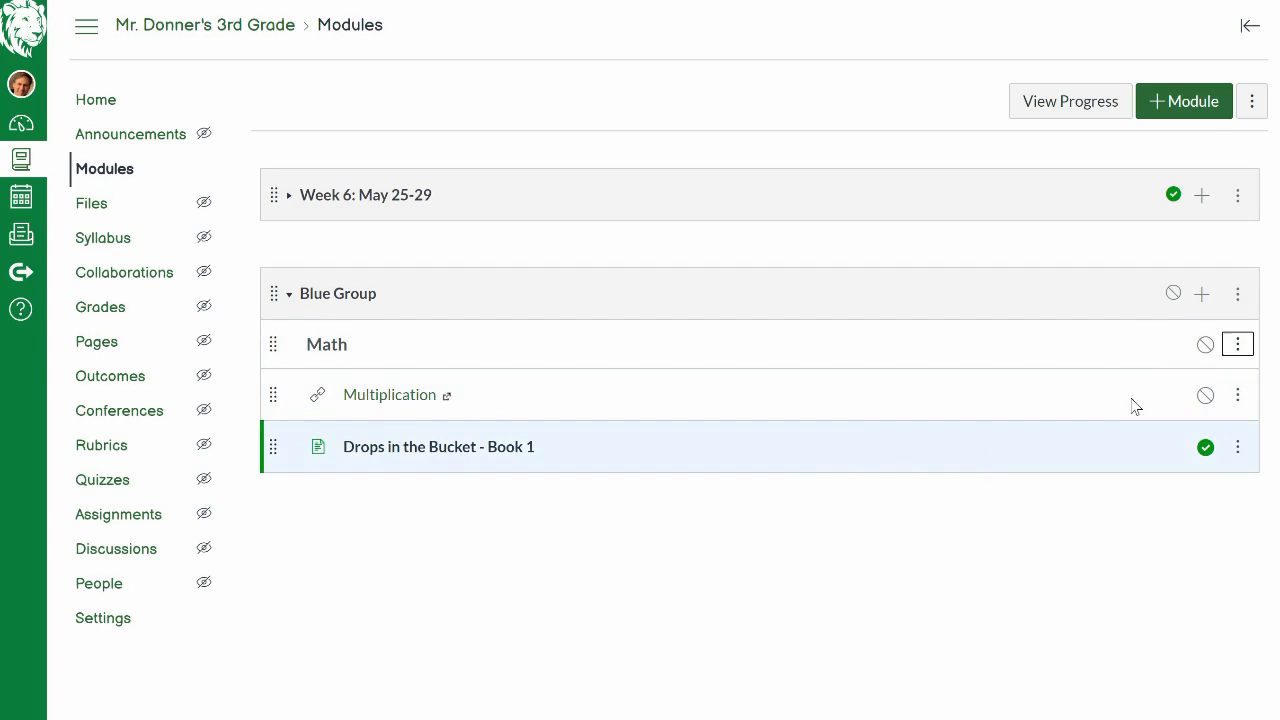
pyautogui.click(1237, 398)
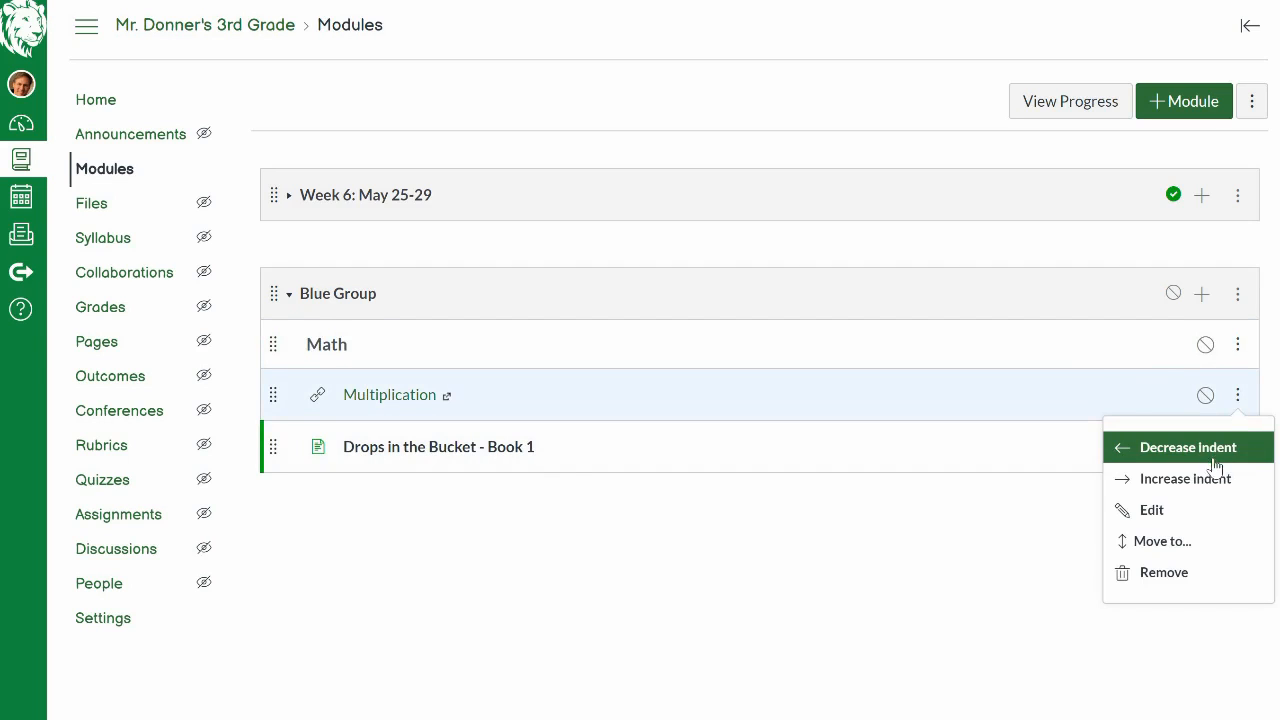
pyautogui.click(1211, 477)
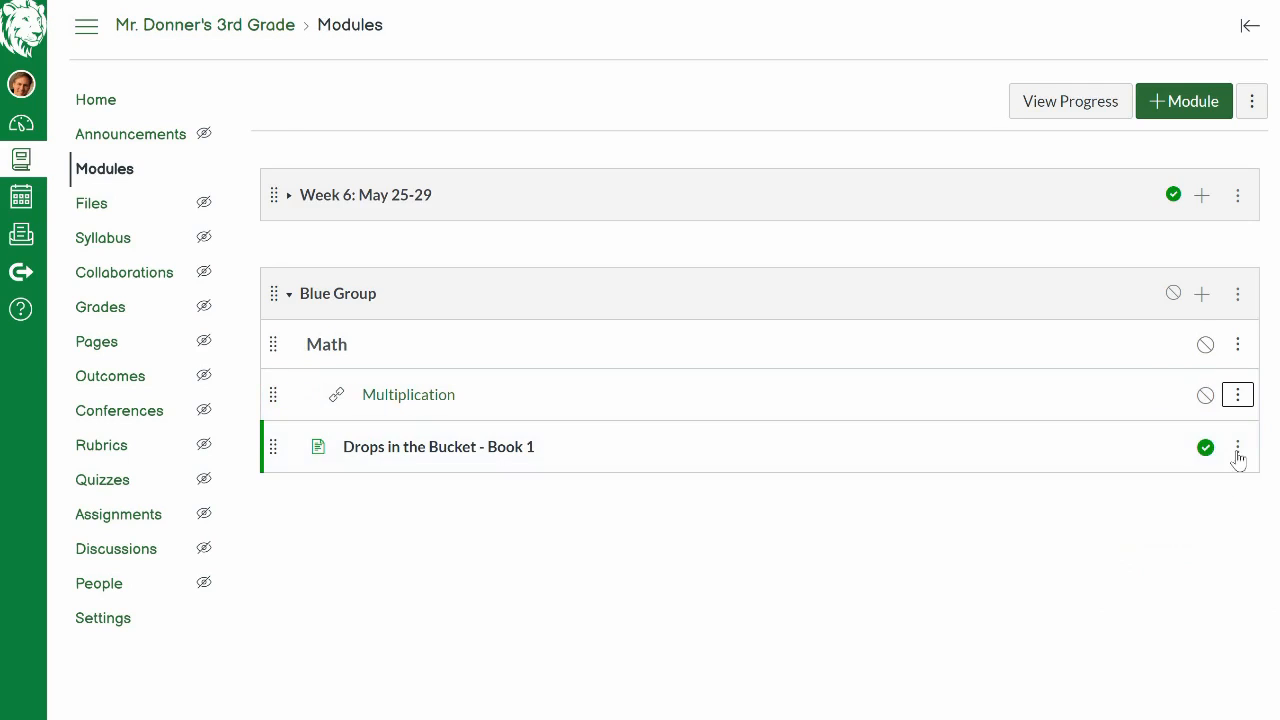
pyautogui.click(1237, 449)
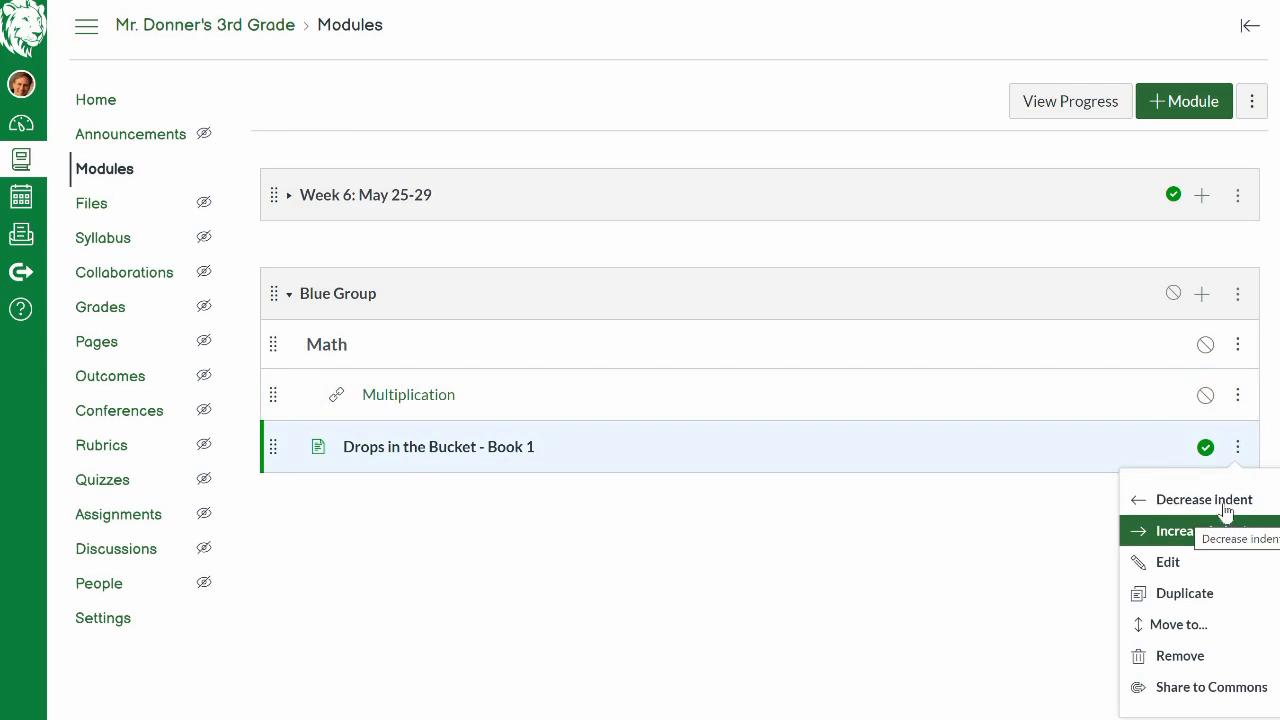
pyautogui.click(1227, 533)
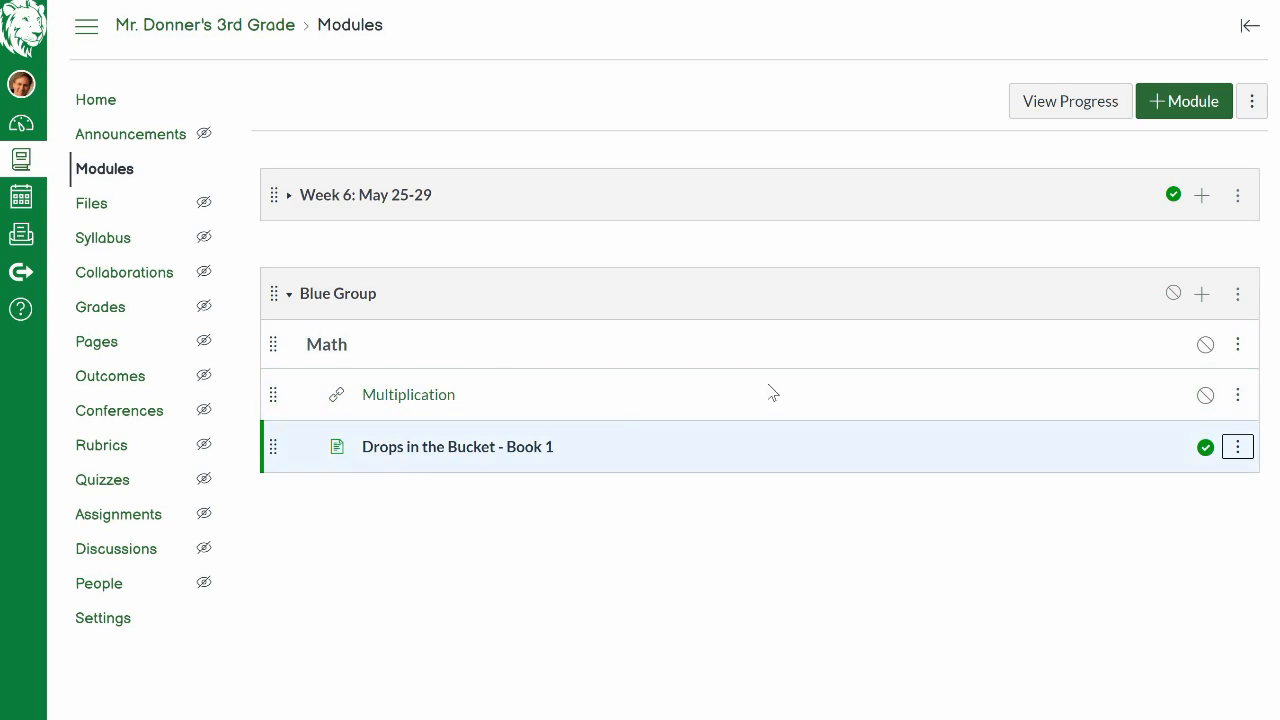
# Rename the Multiplication item in Blue Group as 1. Multiplication.
pyautogui.click(1236, 395)
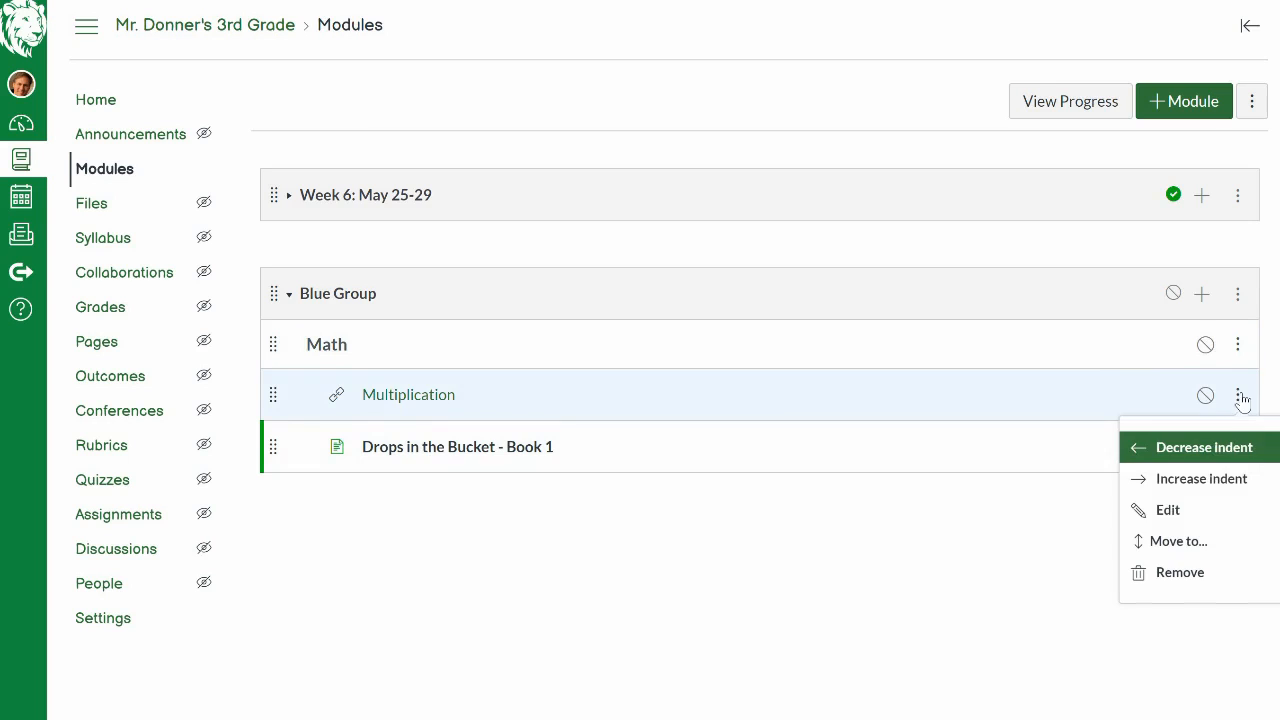
pyautogui.click(1168, 511)
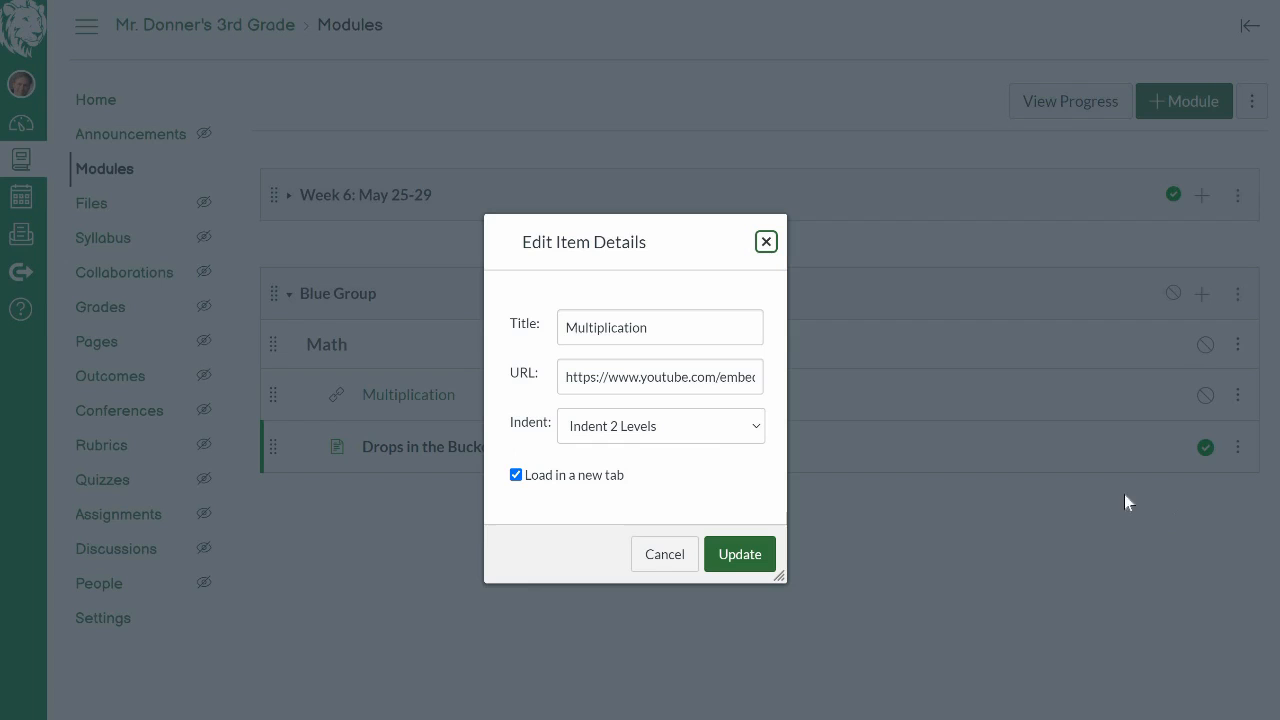
pyautogui.click(571, 331)
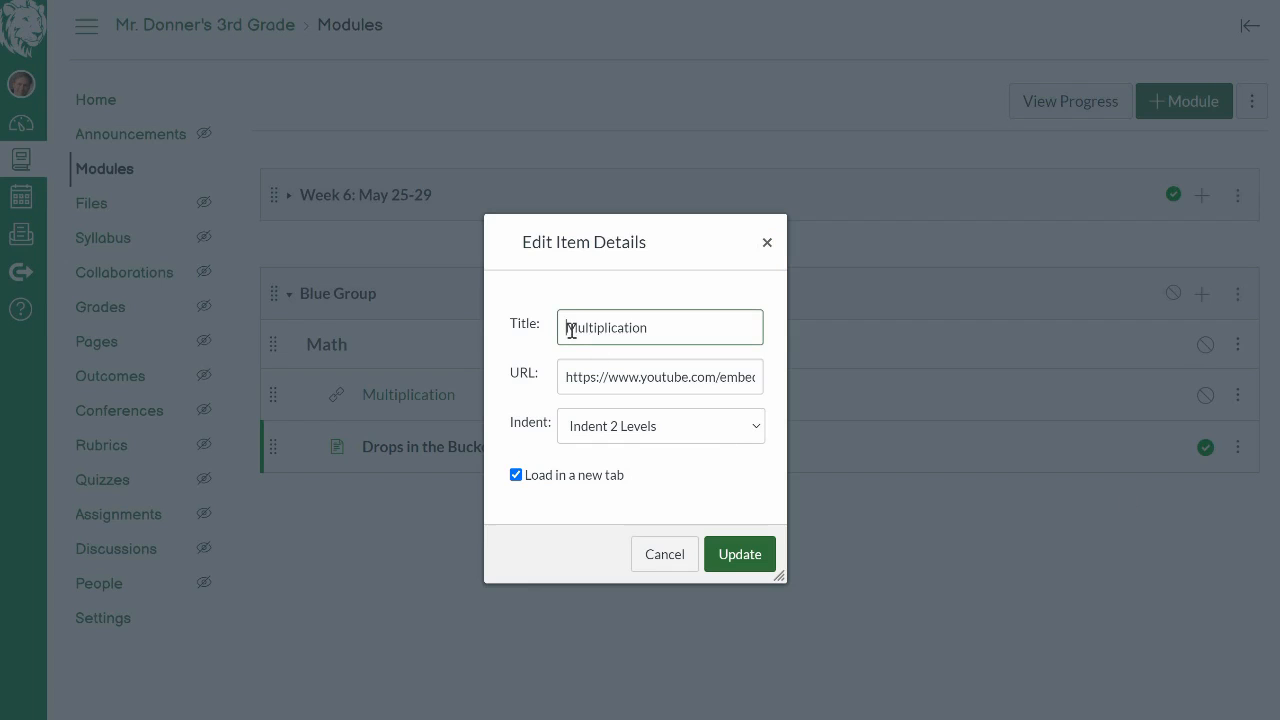
pyautogui.write('1.')
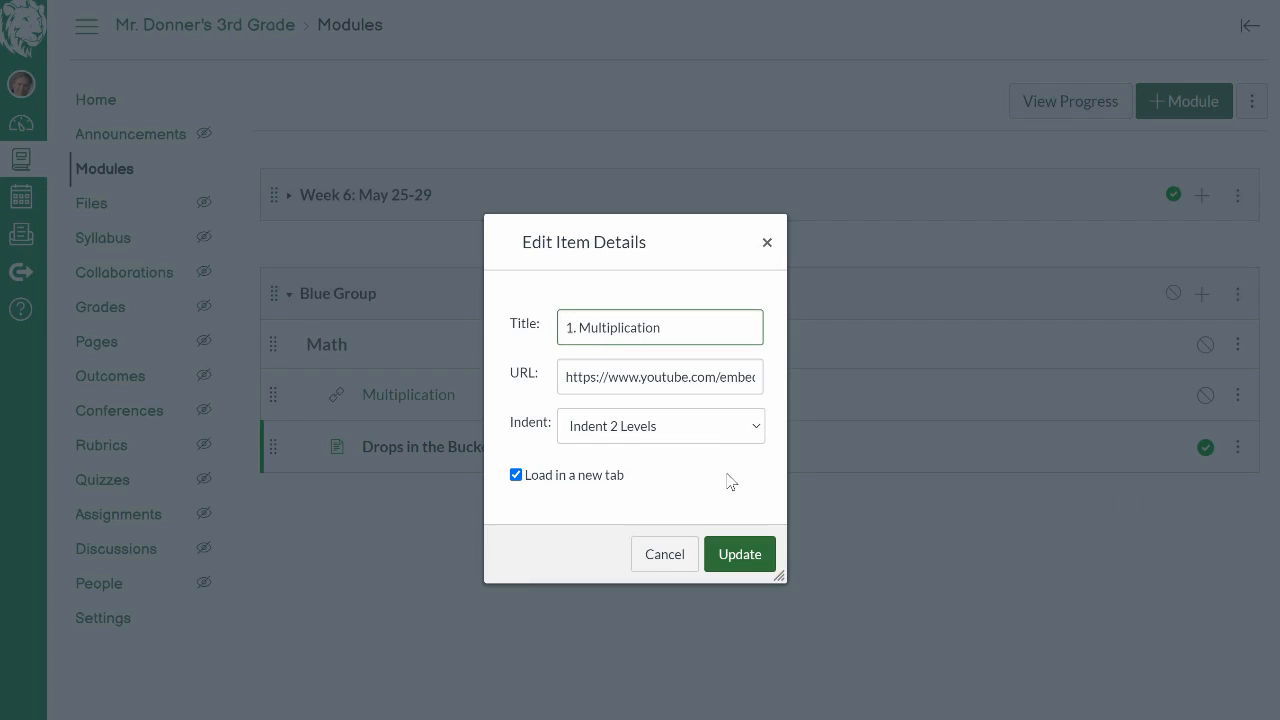
pyautogui.click(745, 556)
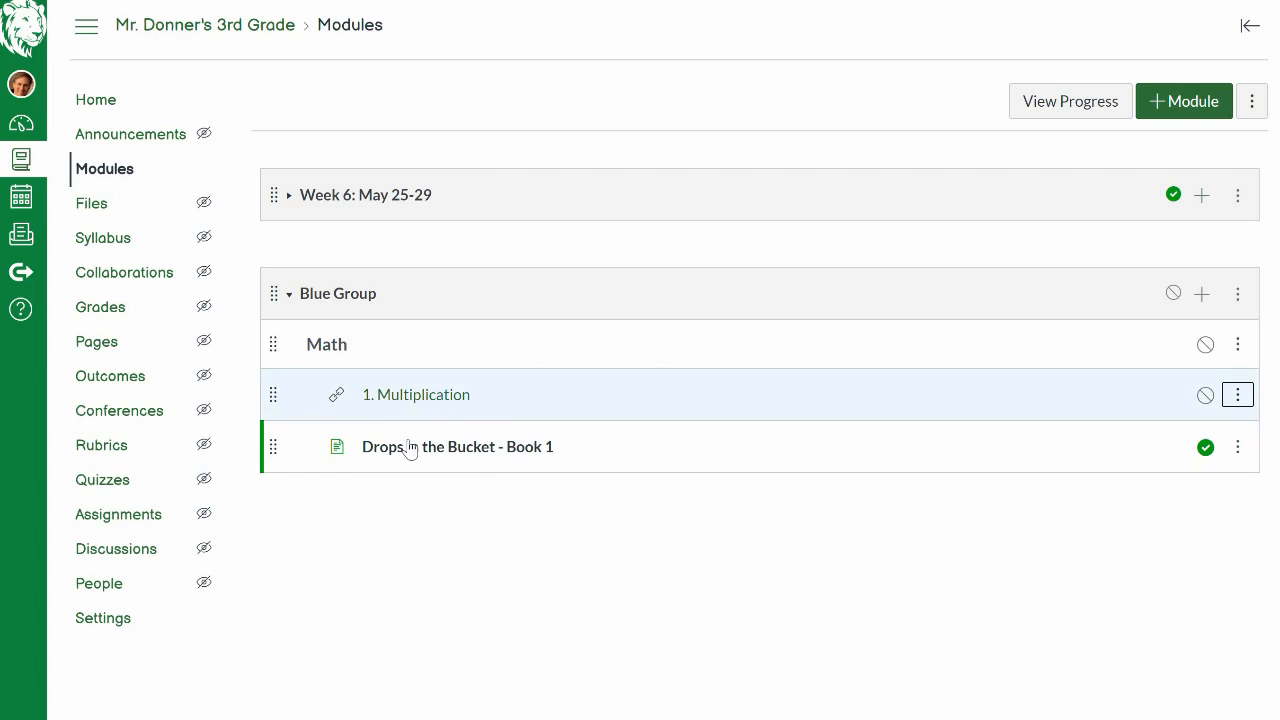
# Rename the Drops in the Bucket - Book 1 item in Blue Group as 2. Drops in the Bucket - Book 1.
pyautogui.click(1240, 446)
pyautogui.click(1171, 564)
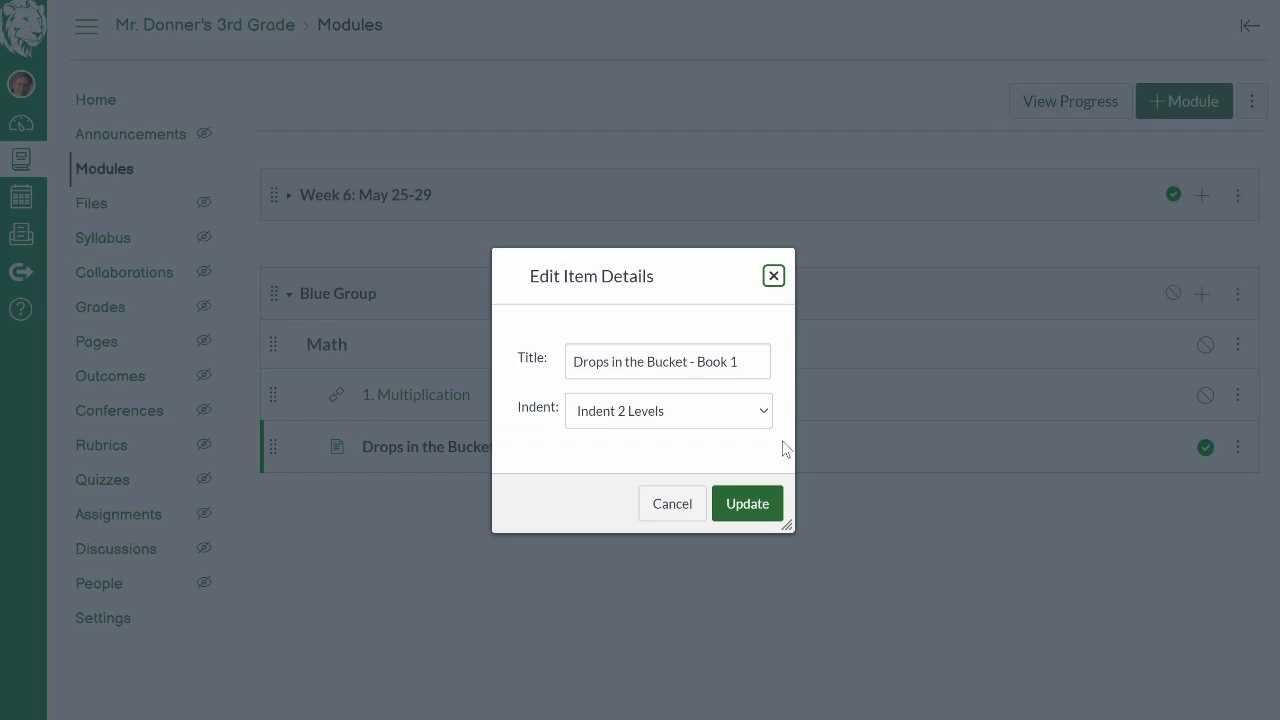
pyautogui.click(576, 363)
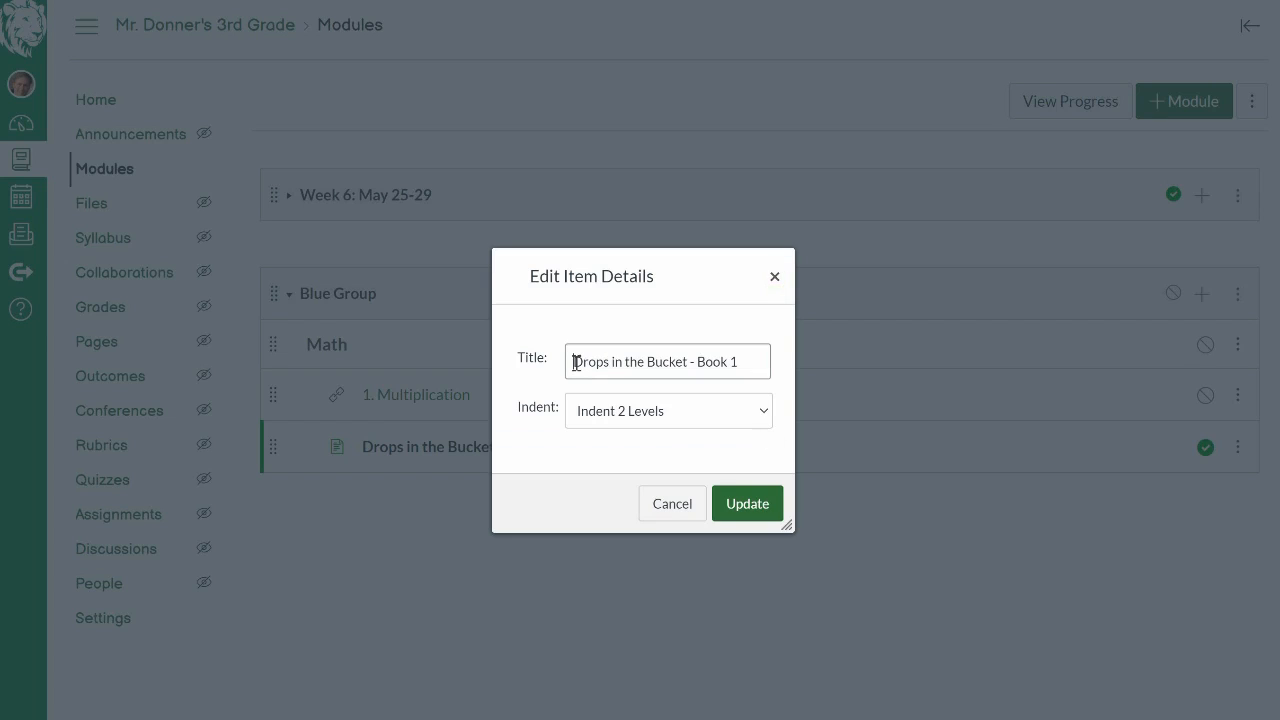
pyautogui.write('2.')
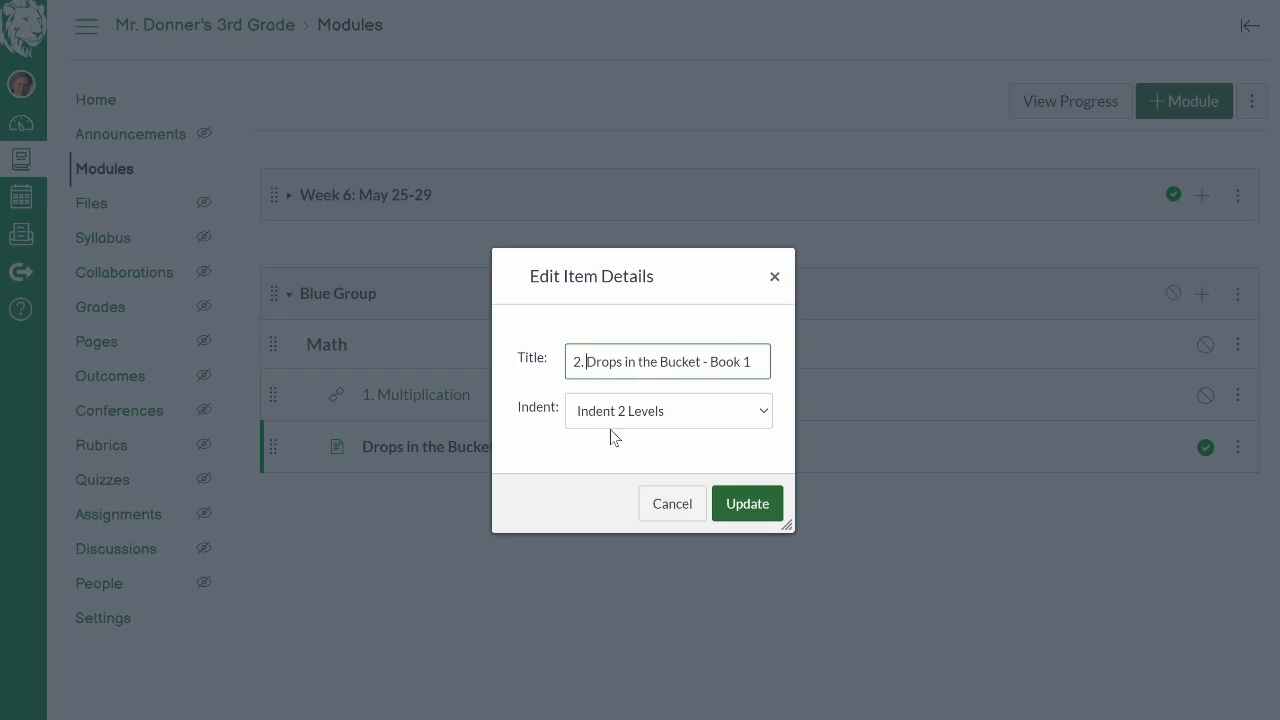
pyautogui.click(760, 508)
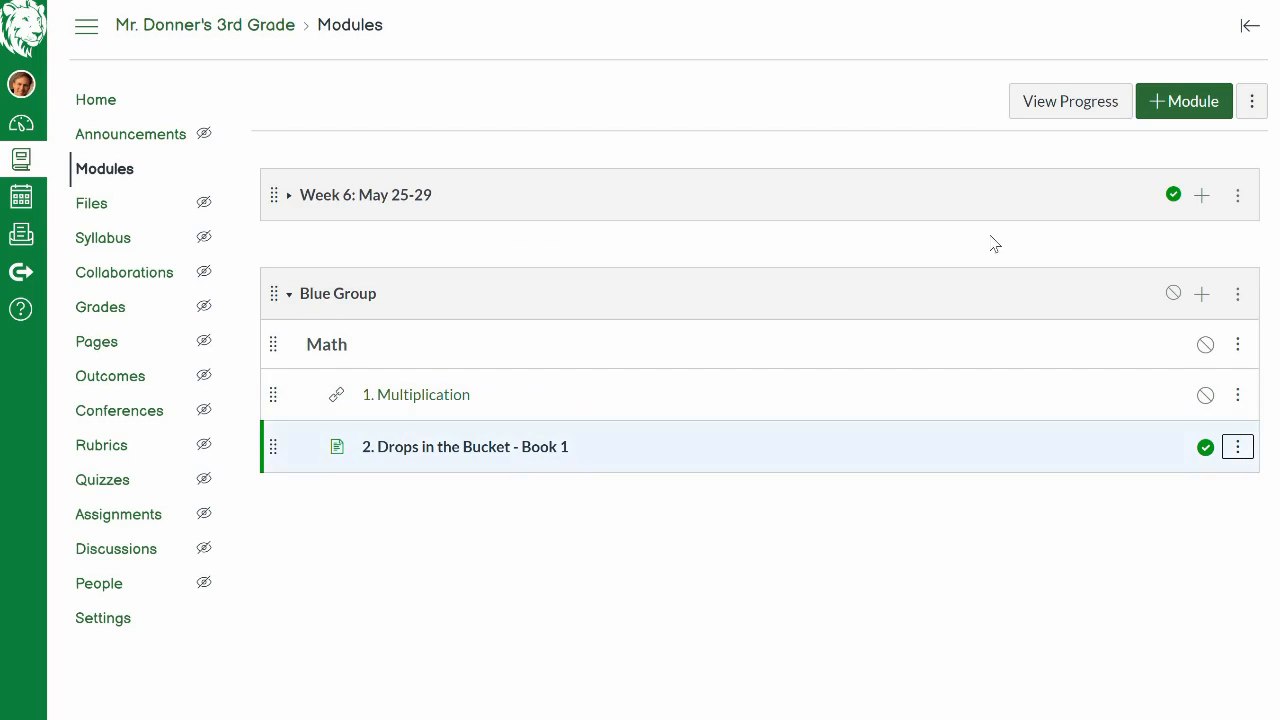
# Add a text header named Reading to the Blue Group module, indented by one level.
pyautogui.click(1201, 294)
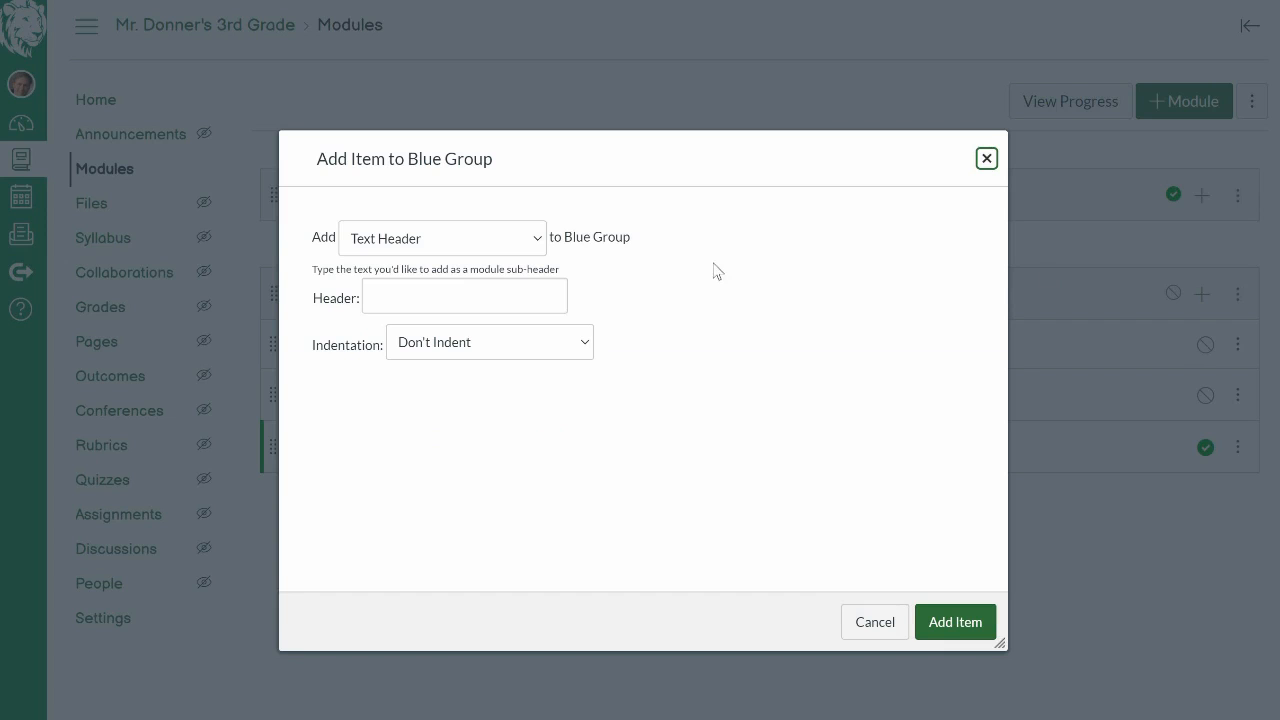
pyautogui.click(438, 298)
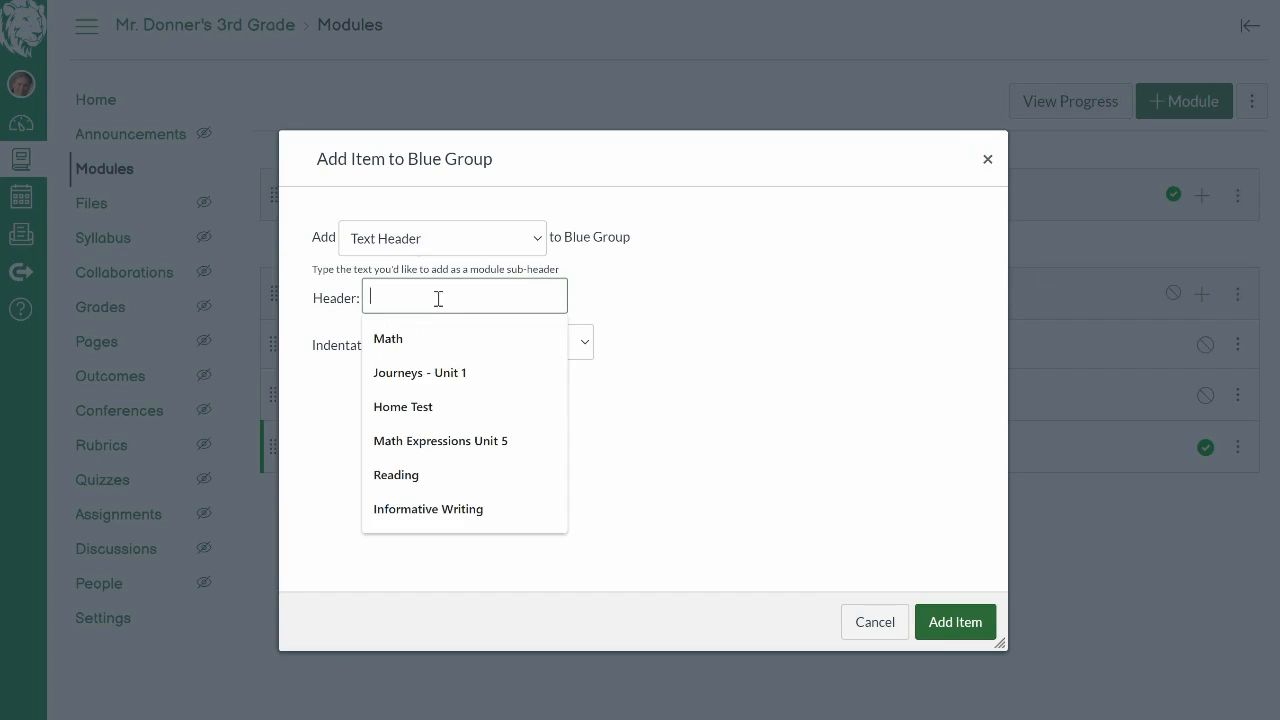
pyautogui.click(408, 474)
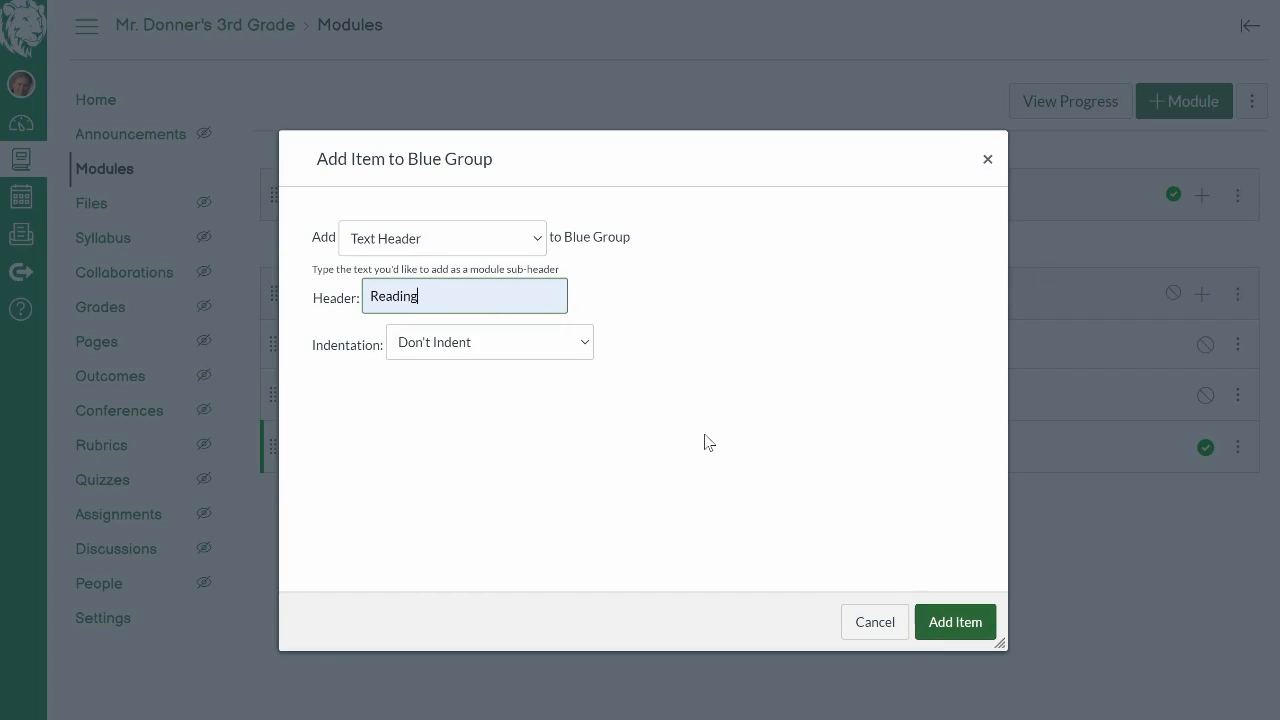
pyautogui.click(580, 345)
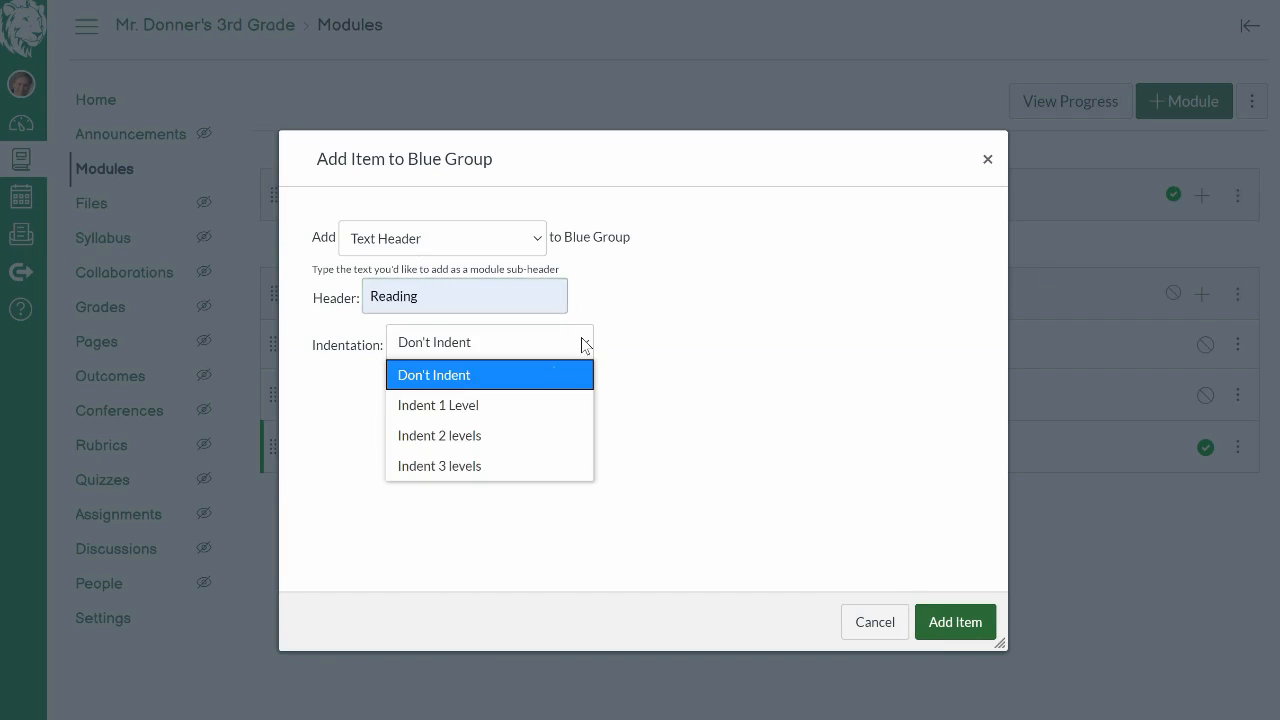
pyautogui.click(530, 406)
pyautogui.click(955, 622)
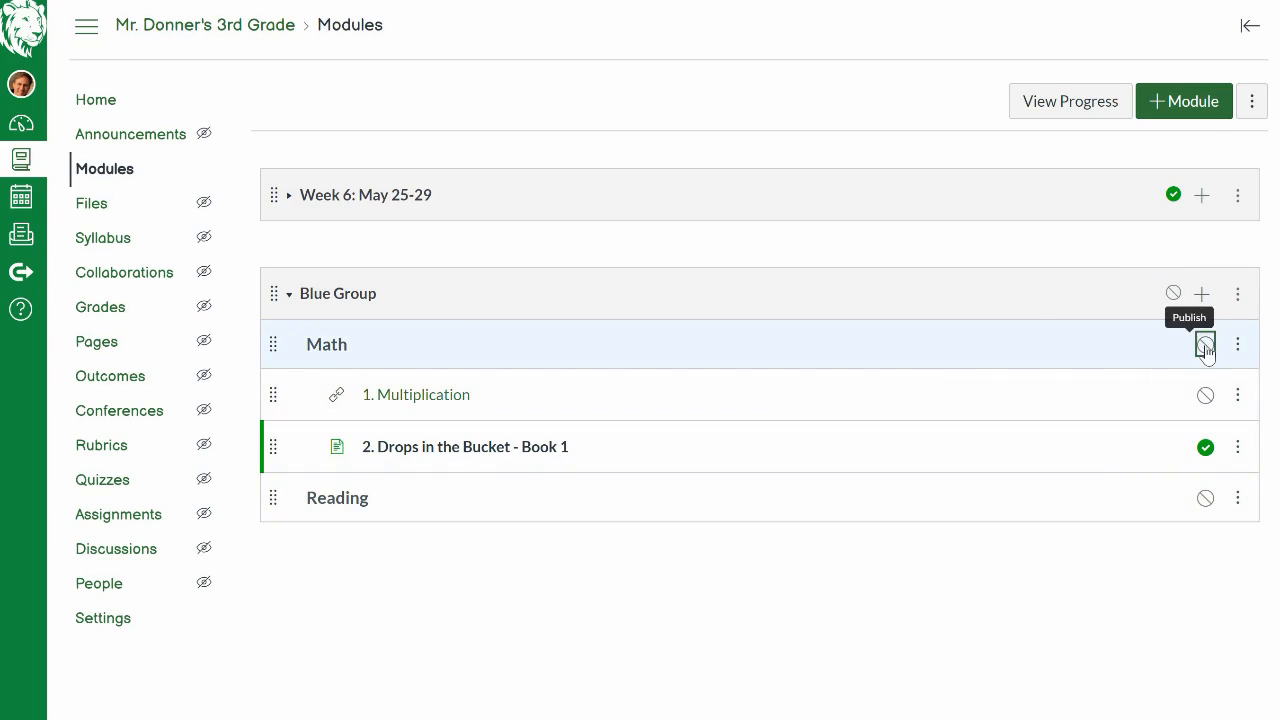
# Publish the Math header, the 1. Multiplication link and the Reading header in the Blue Group module.
pyautogui.click(1205, 394)
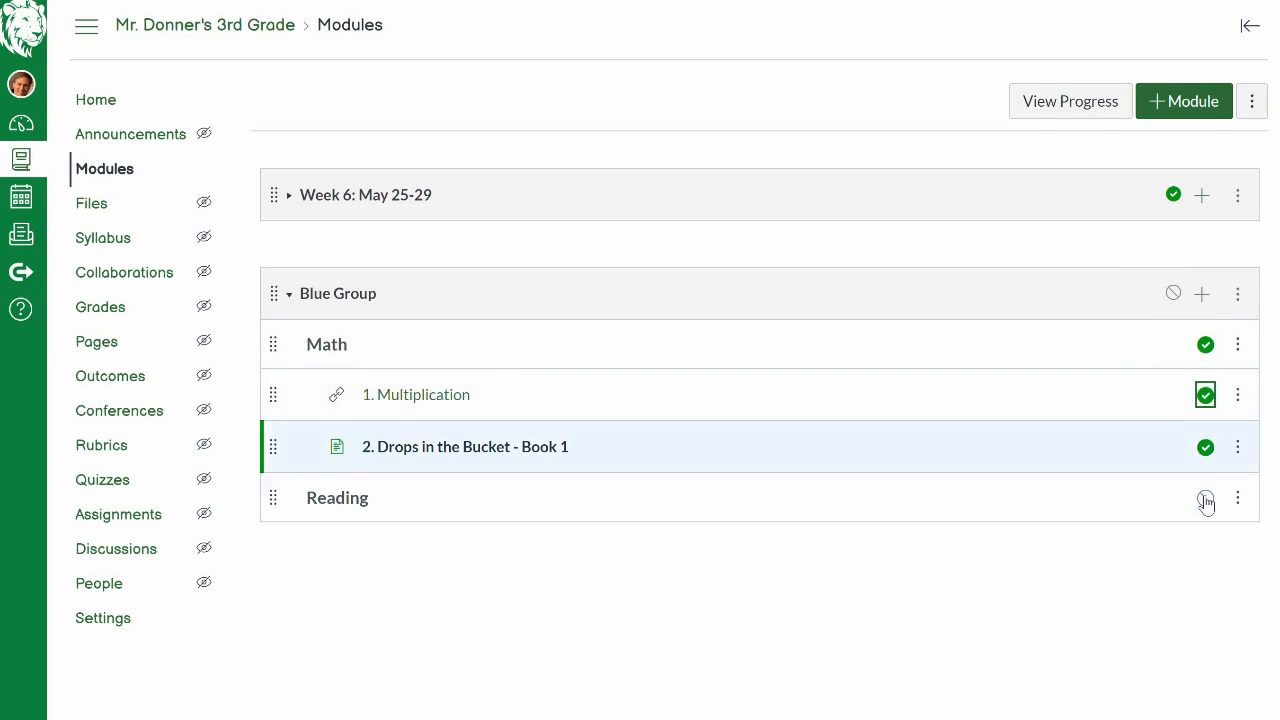
pyautogui.click(1205, 499)
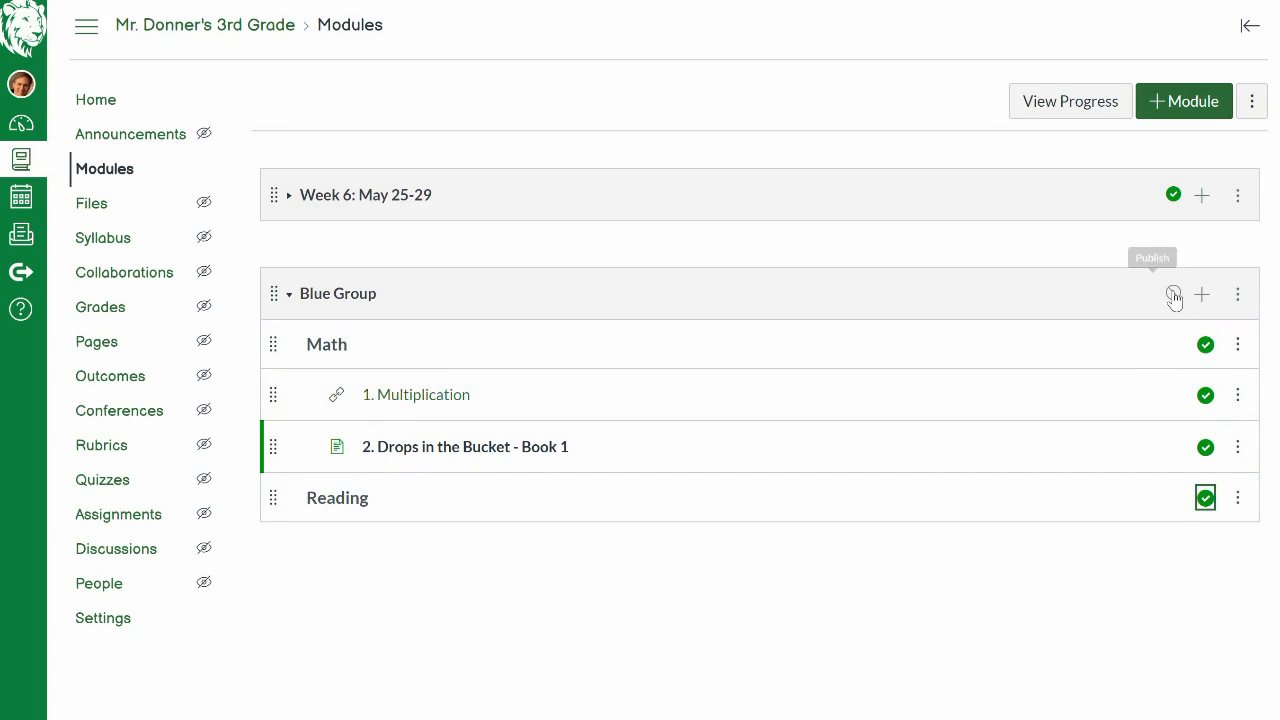
# Publish the whole Blue Group module.
pyautogui.click(1173, 294)
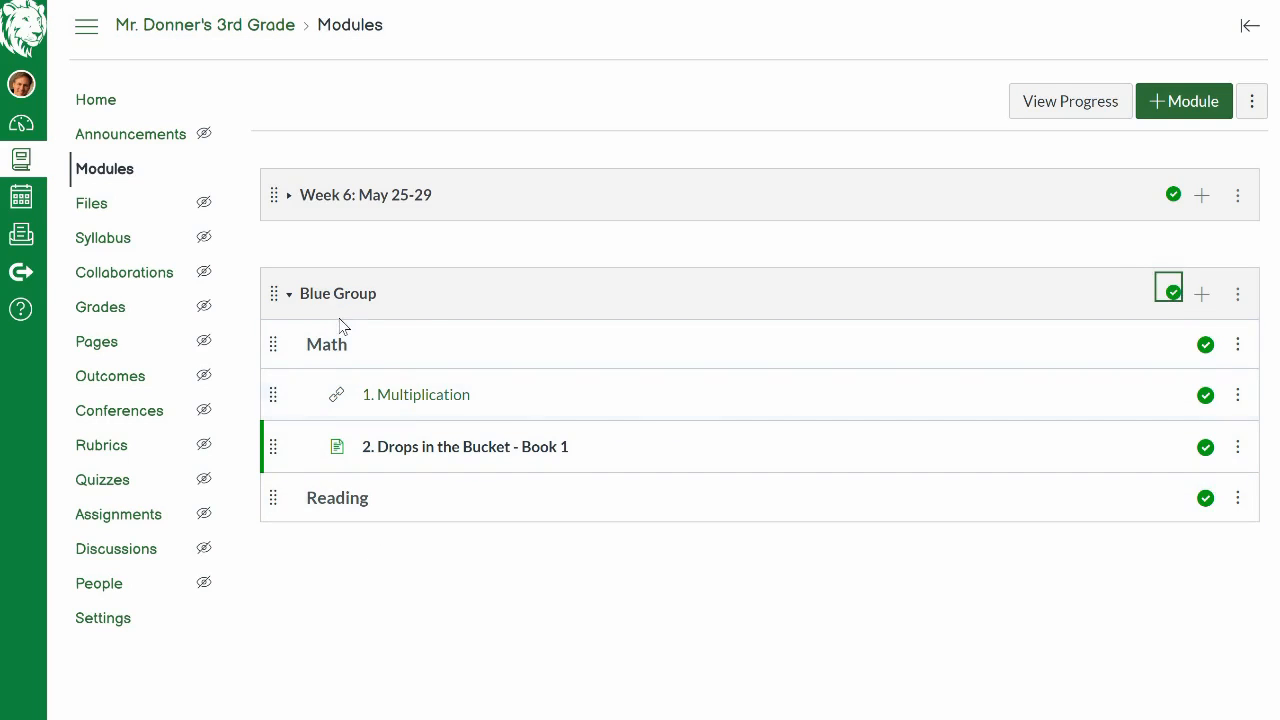
# Open the Welcome page from the course's full page list for editing and enlarge its content area to show the Blue Group line.
pyautogui.click(116, 110)
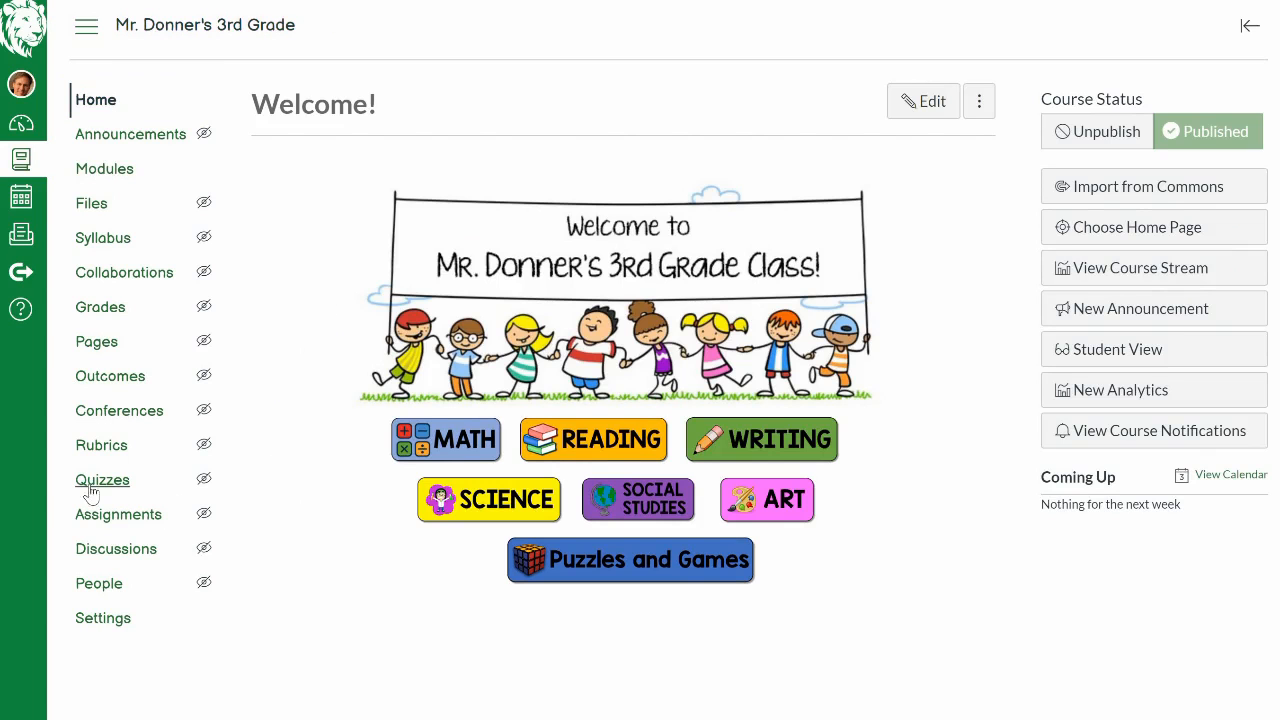
pyautogui.click(106, 355)
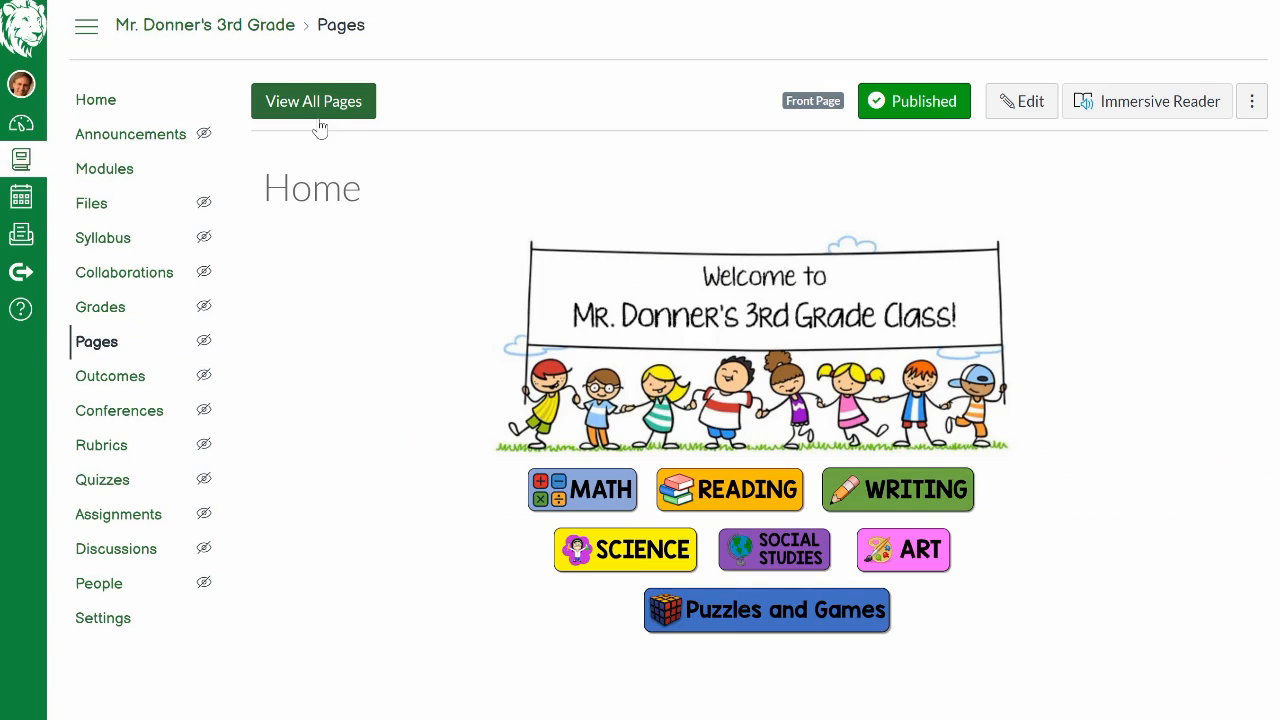
pyautogui.click(320, 106)
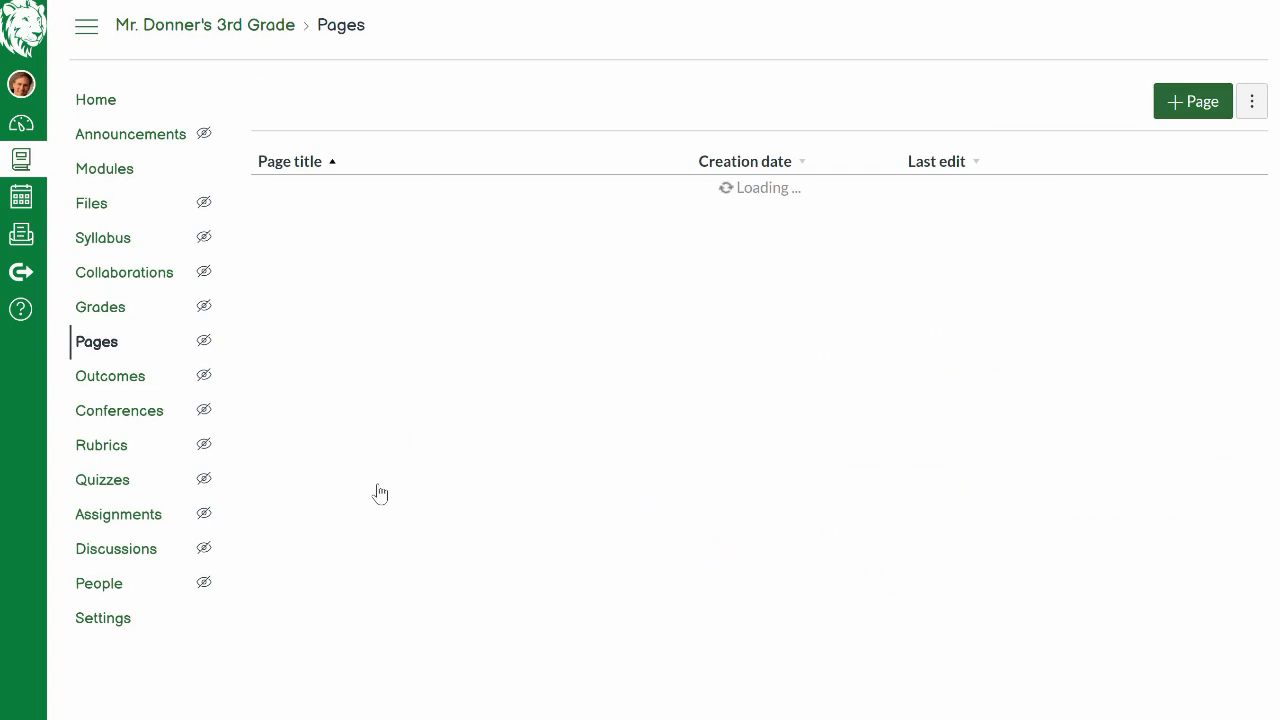
pyautogui.scroll(-3, 378, 492)
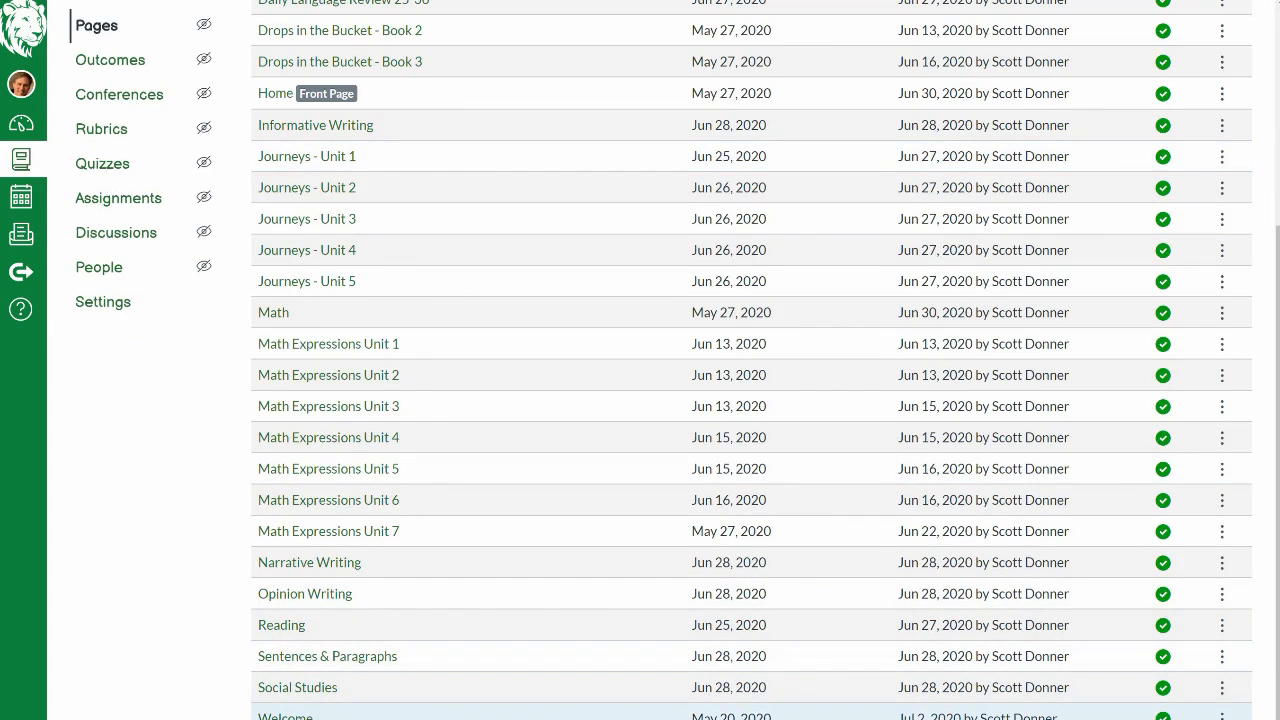
pyautogui.click(285, 716)
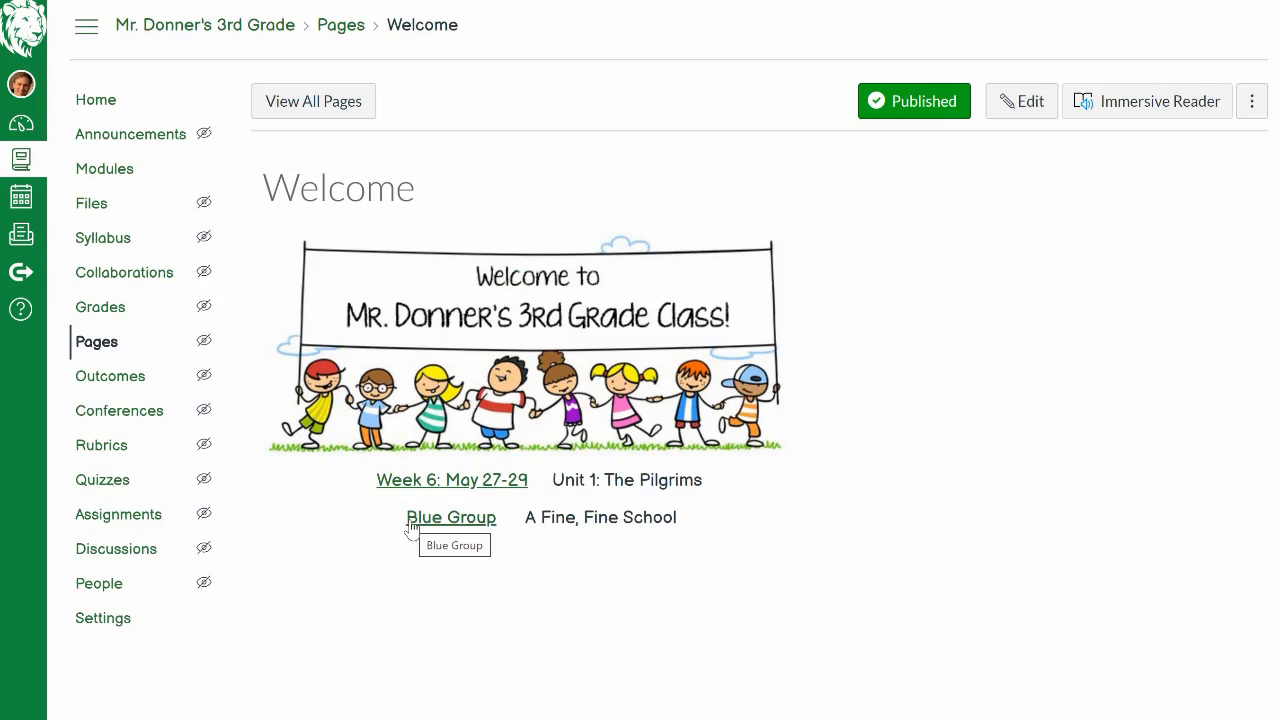
pyautogui.click(1015, 112)
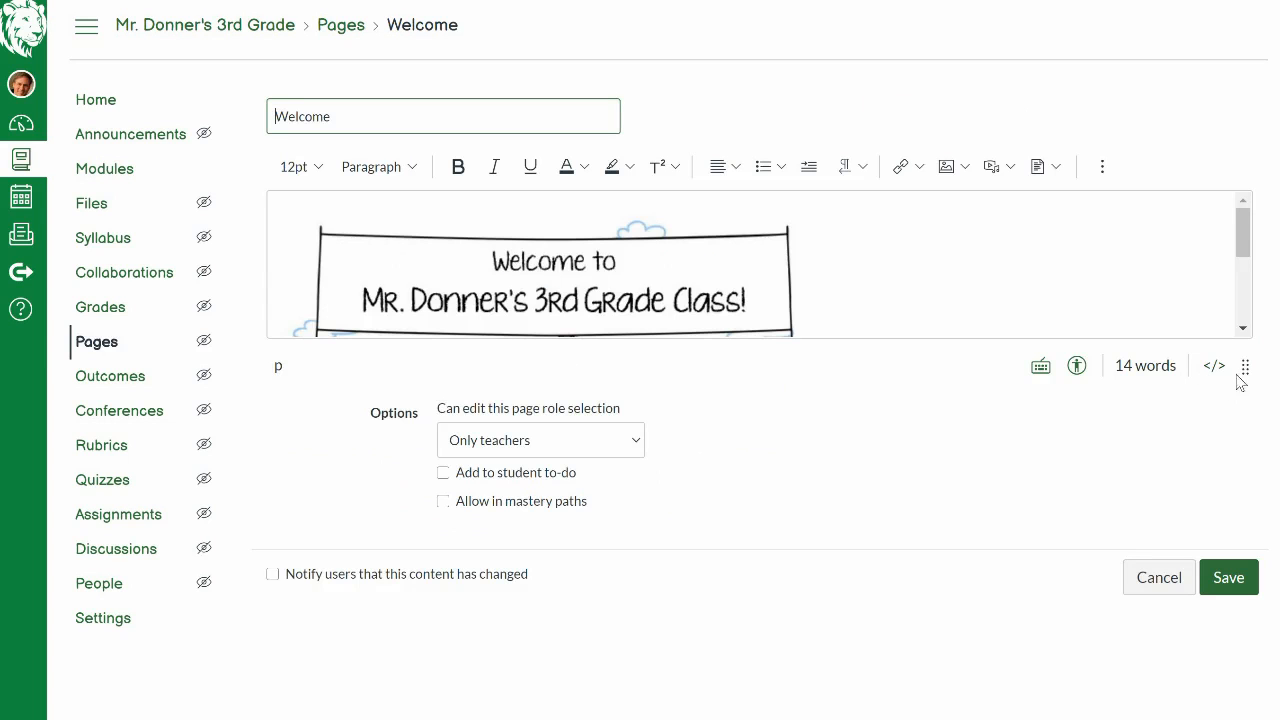
pyautogui.moveTo(1245, 368); pyautogui.dragTo(1249, 629)
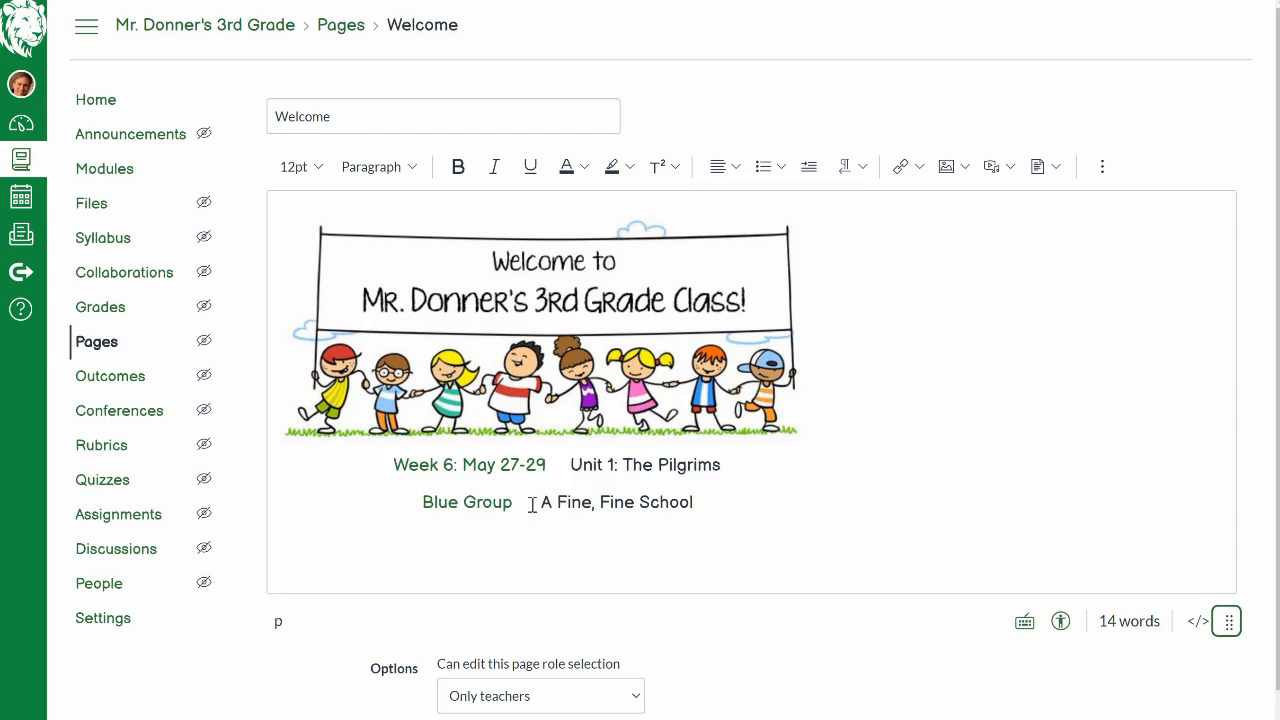
# Remove the existing link from the Blue Group text on the Welcome page.
pyautogui.moveTo(512, 506); pyautogui.dragTo(420, 503)
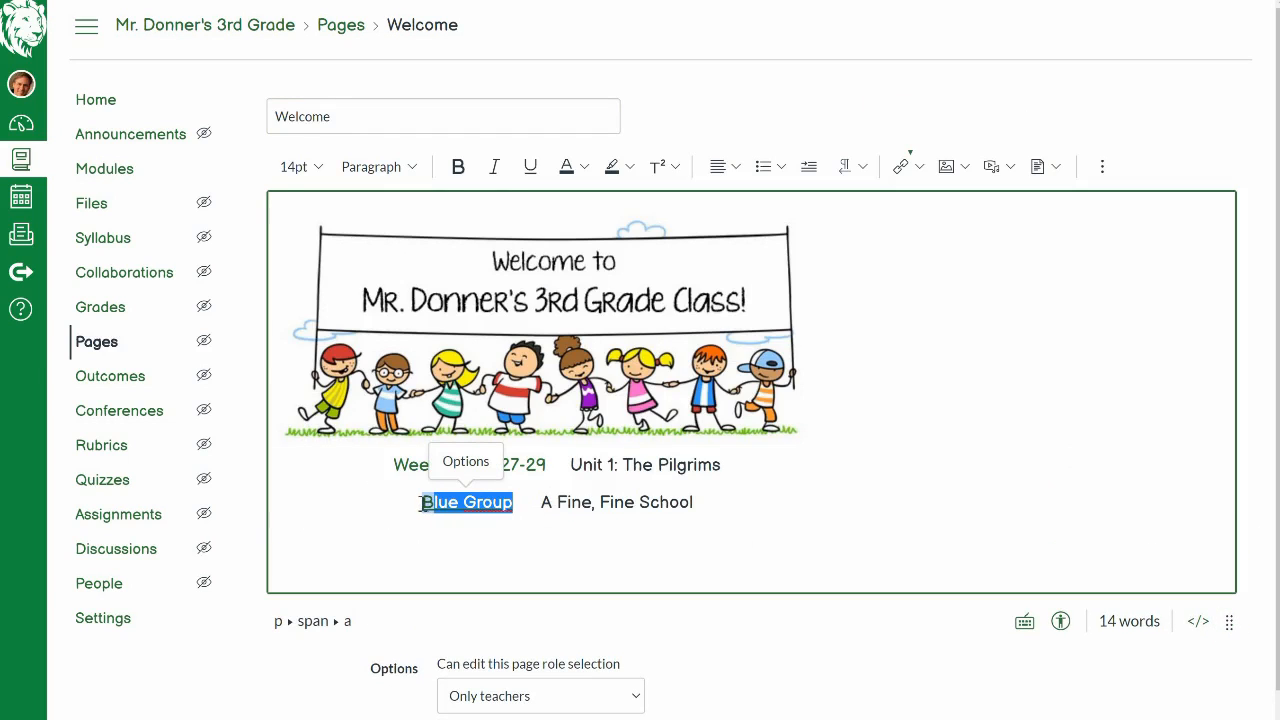
pyautogui.click(902, 166)
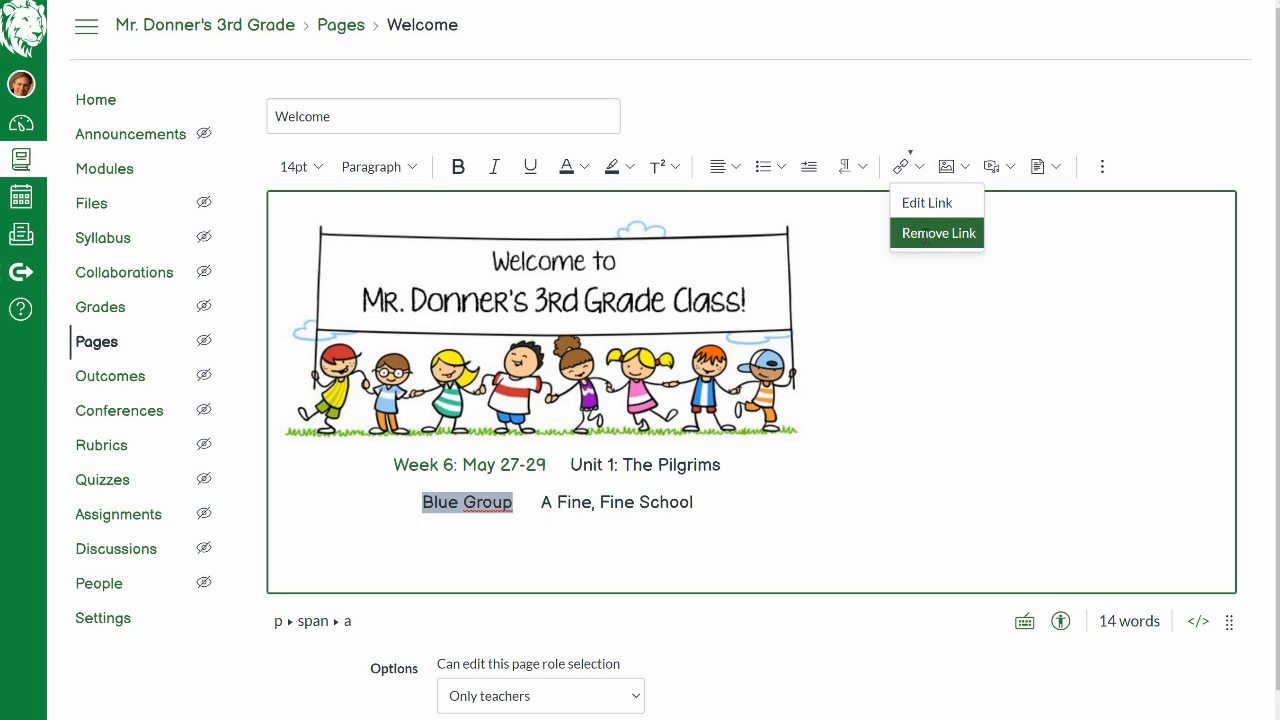
pyautogui.click(925, 238)
pyautogui.click(733, 486)
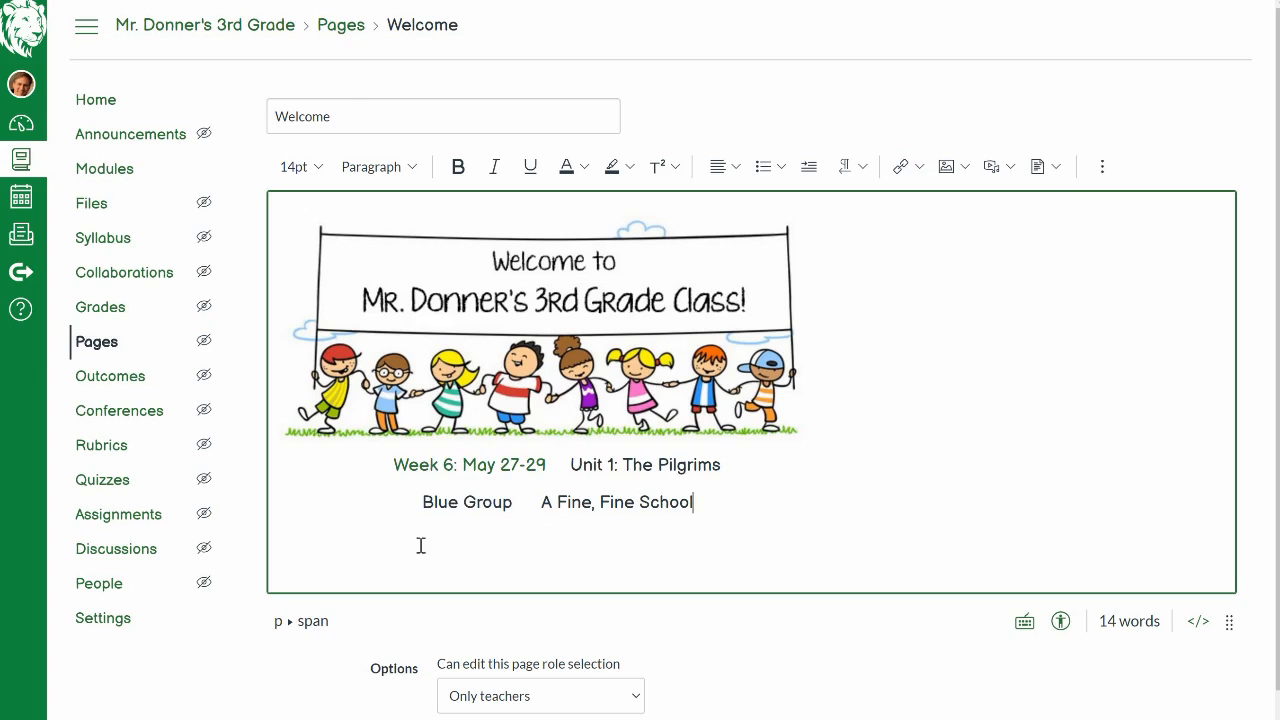
# Link the Blue Group text on the Welcome page to the Blue Group course module and save the page.
pyautogui.moveTo(431, 506); pyautogui.dragTo(514, 504)
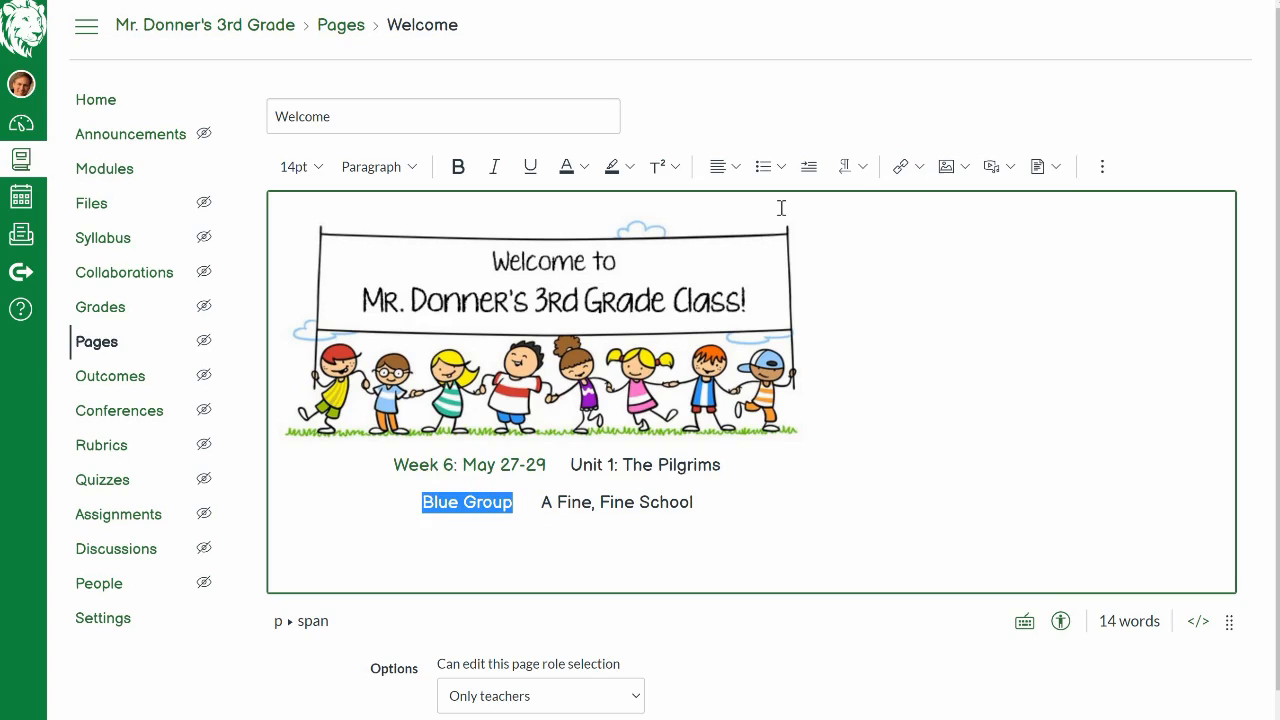
pyautogui.click(918, 167)
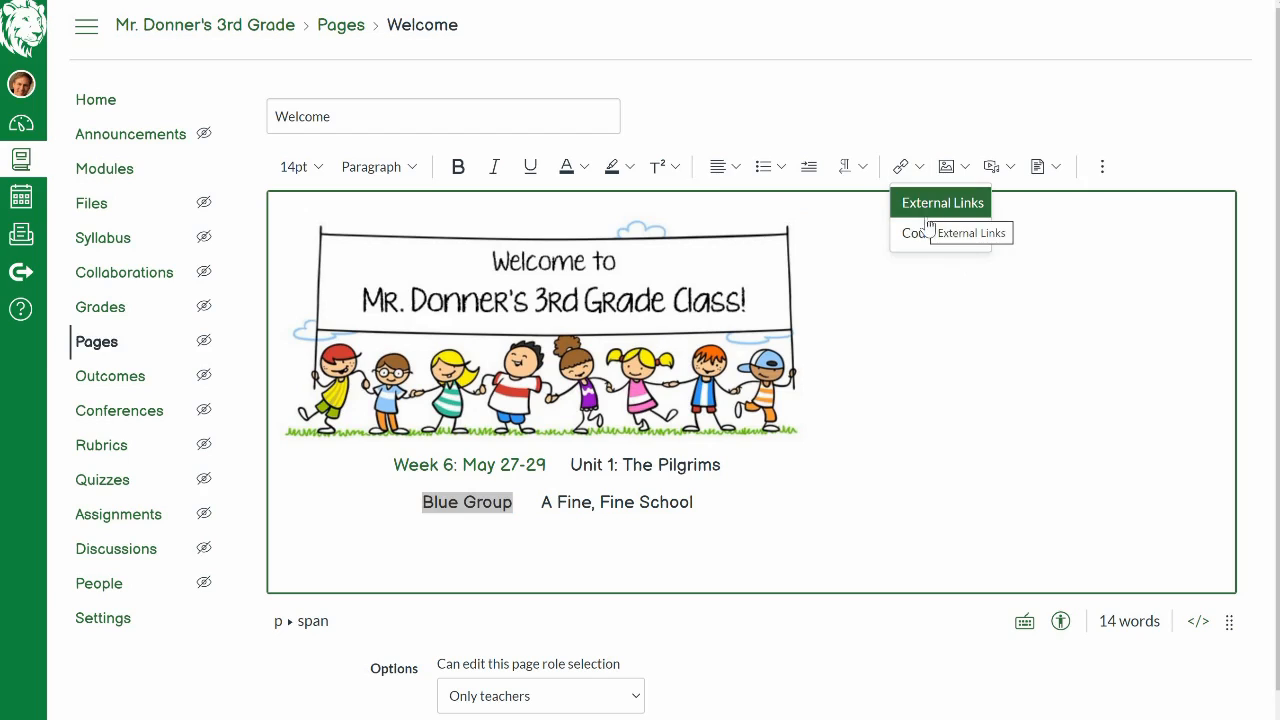
pyautogui.click(920, 227)
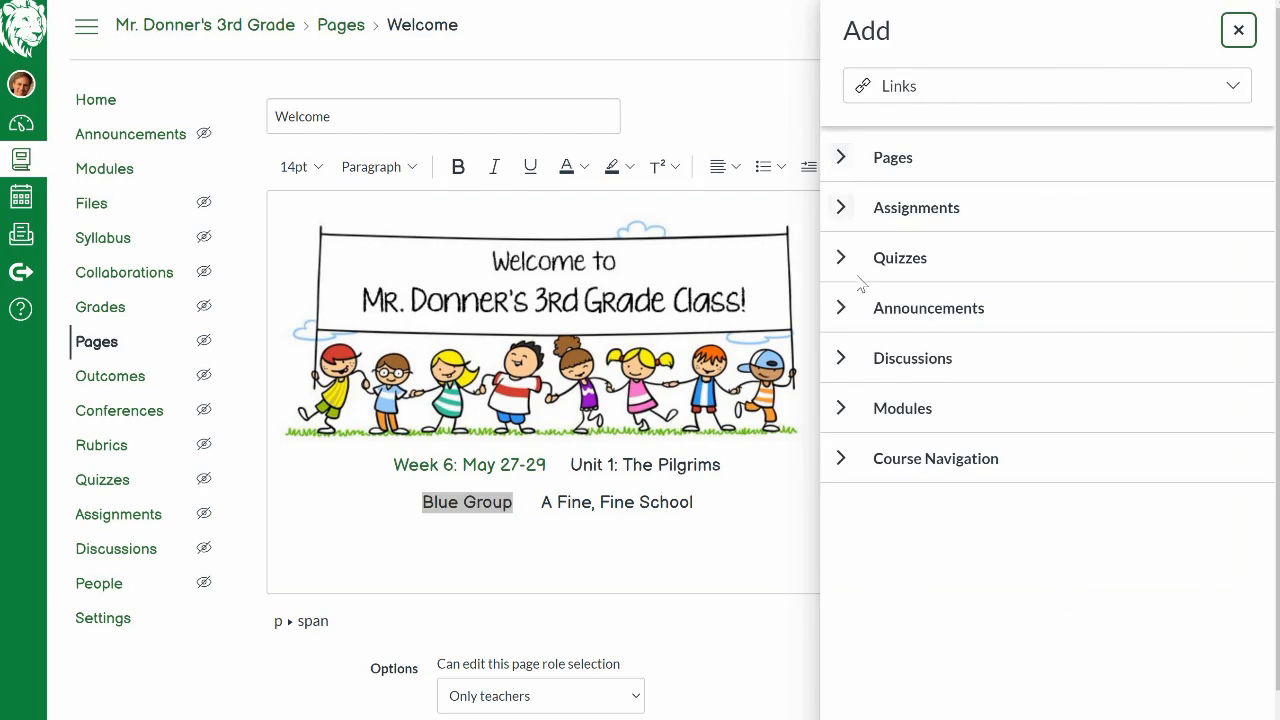
pyautogui.click(842, 410)
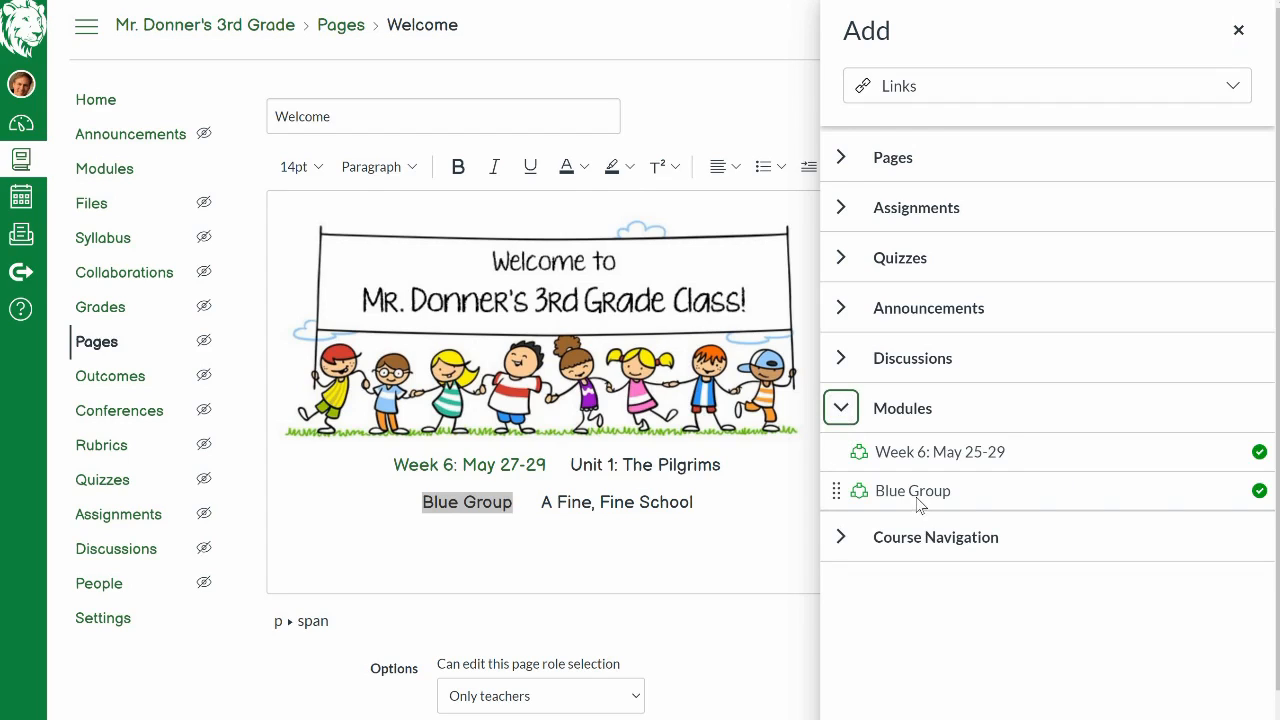
pyautogui.click(913, 491)
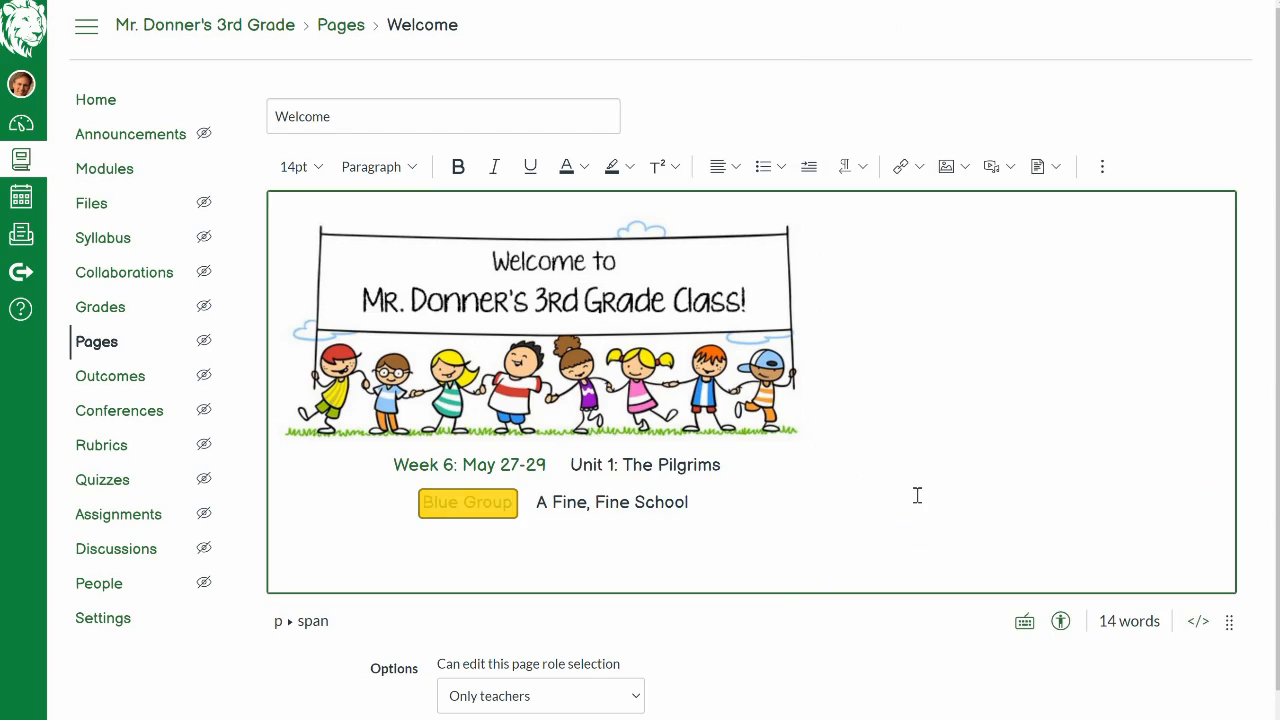
pyautogui.scroll(-1, 917, 495)
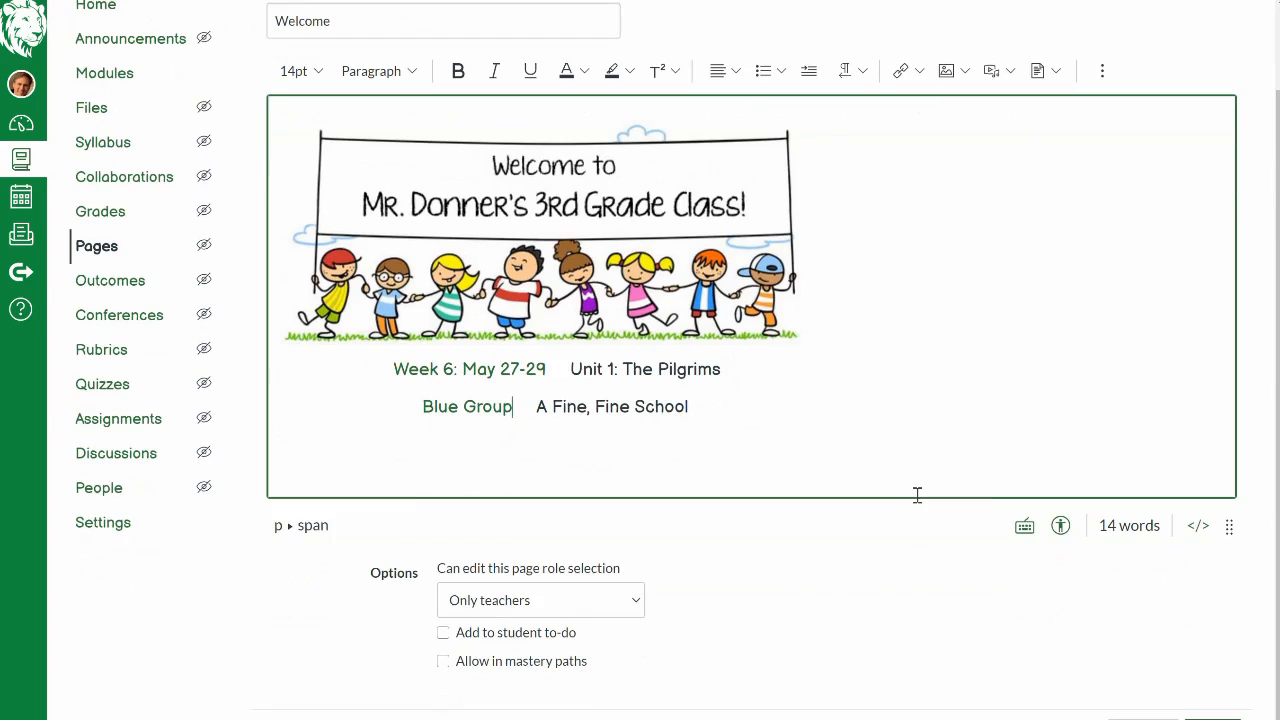
pyautogui.click(1212, 718)
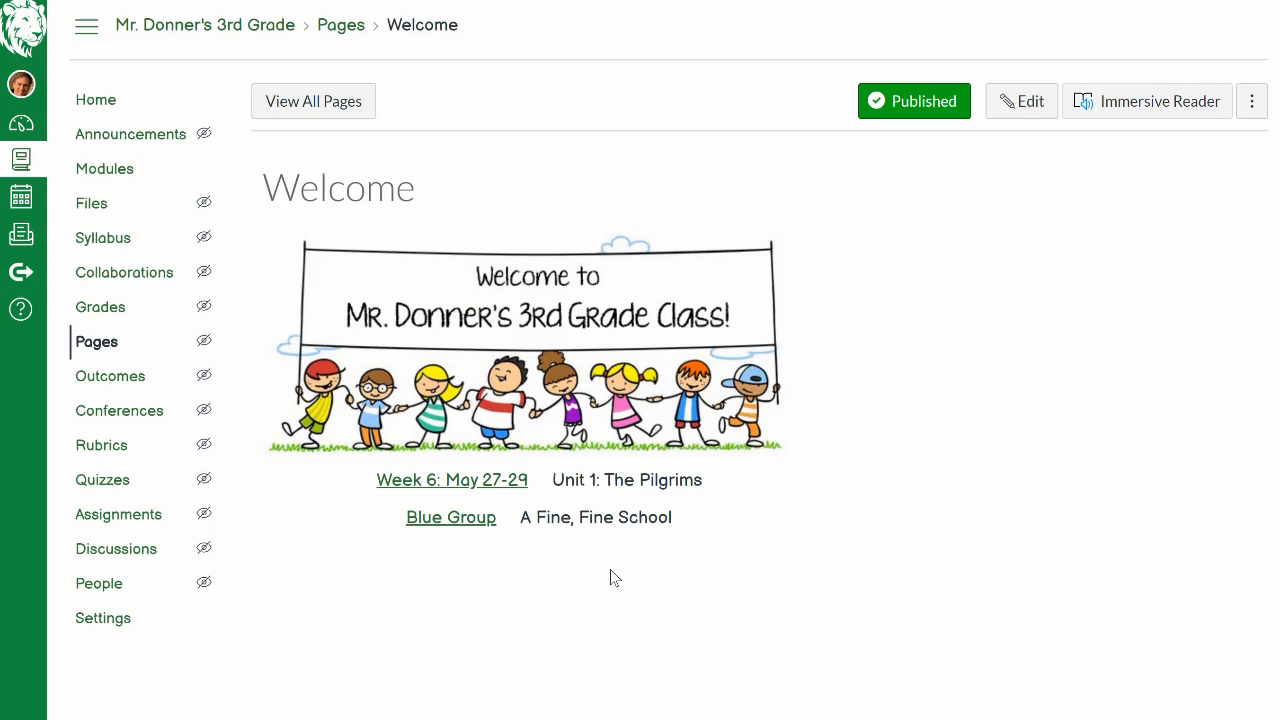
# Test the Blue Group link on the Welcome page, then collapse and re-expand the Blue Group module.
pyautogui.click(459, 519)
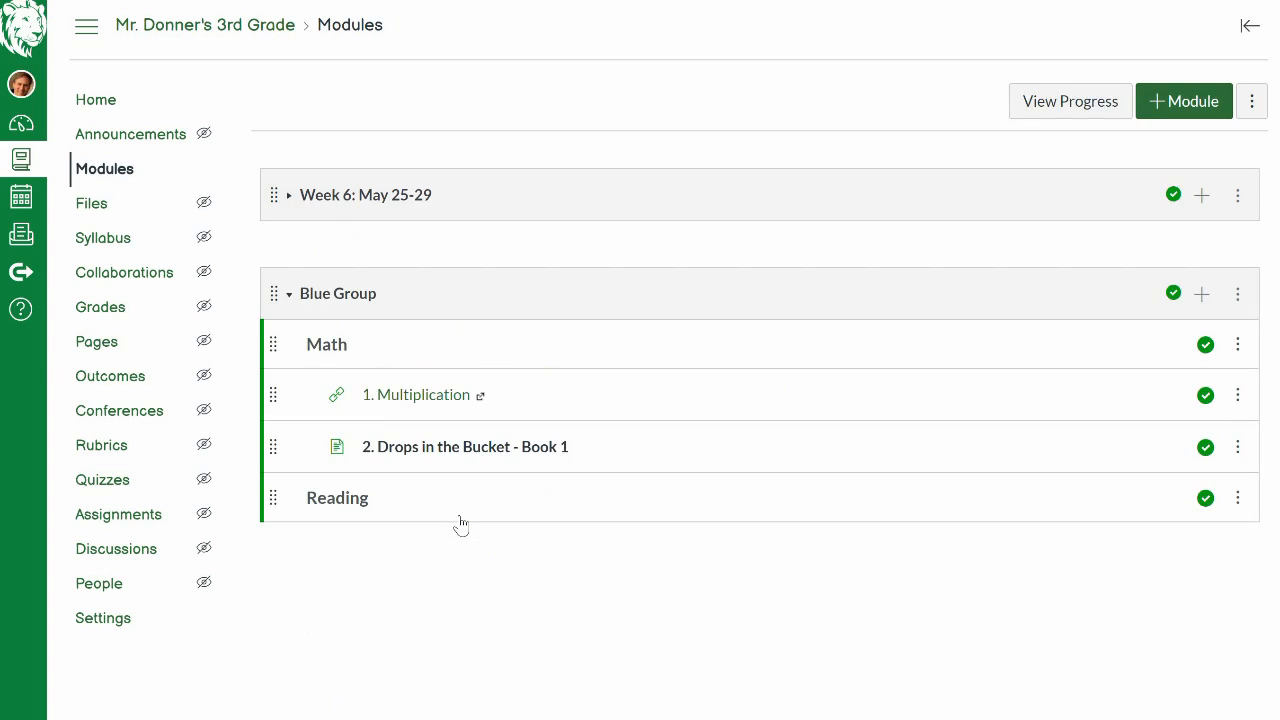
pyautogui.click(292, 300)
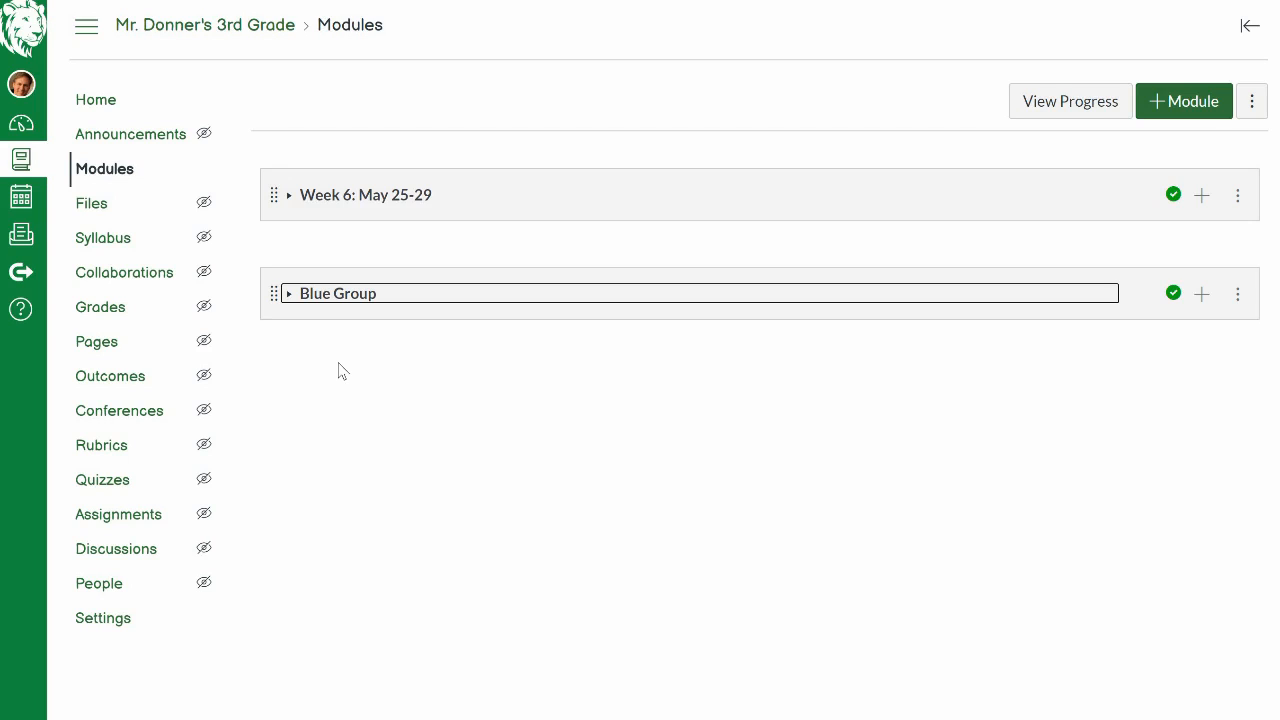
pyautogui.click(289, 296)
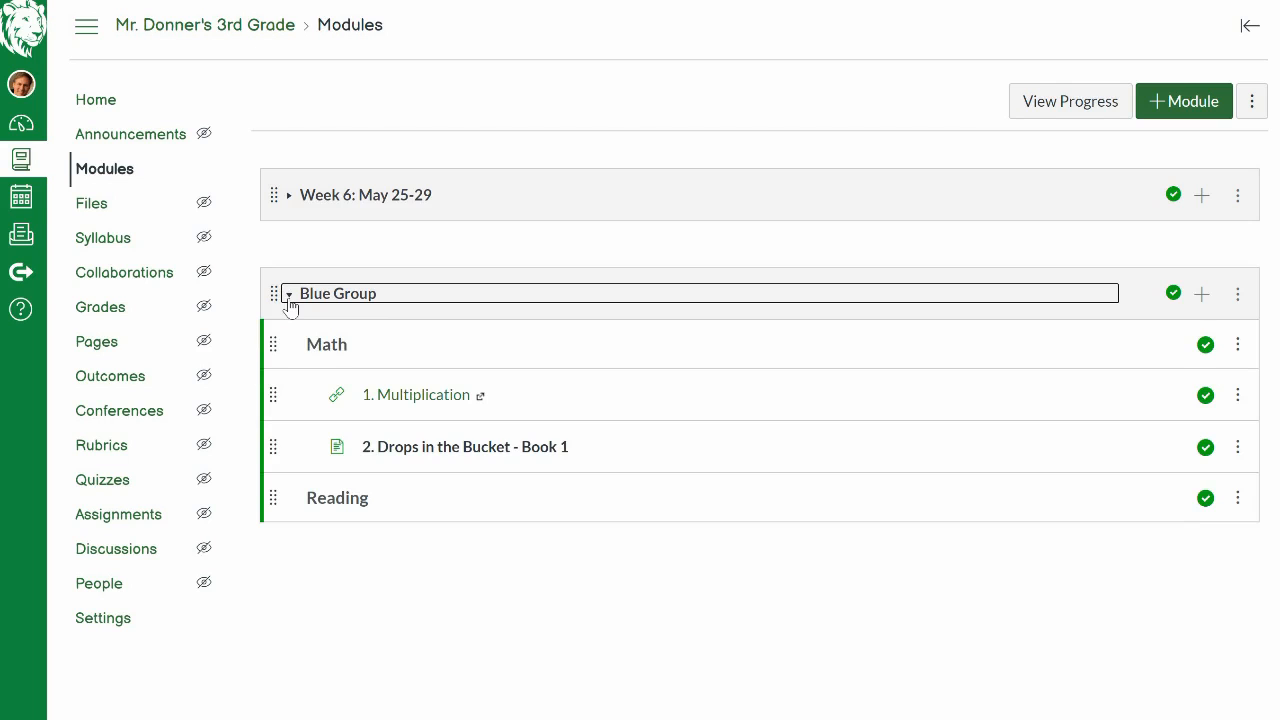